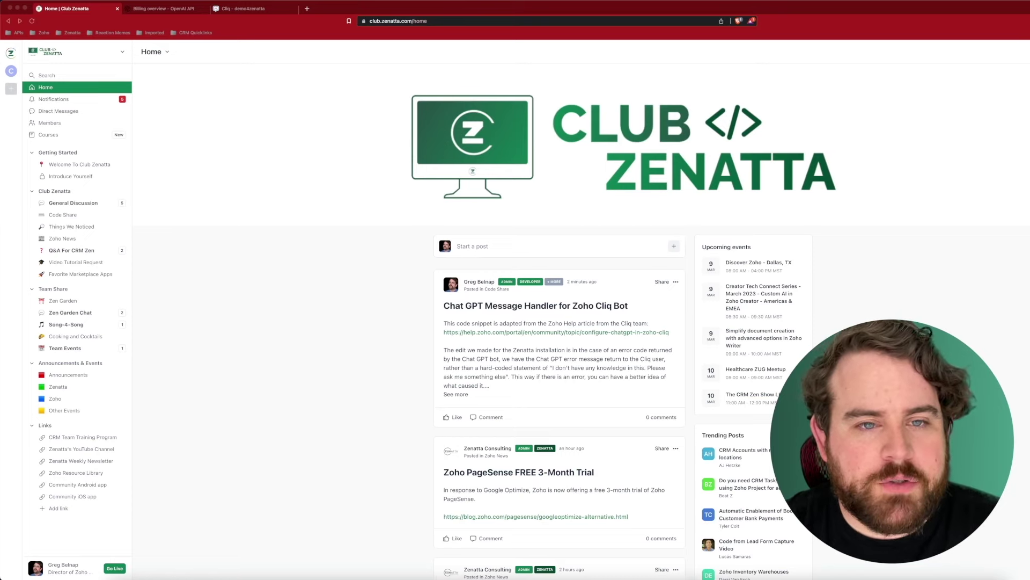
# Load the Zoho Cliq web app at cliq.zoho.com in a new browser tab.
pyautogui.click(307, 8)
pyautogui.write('cliq.zoho.com')
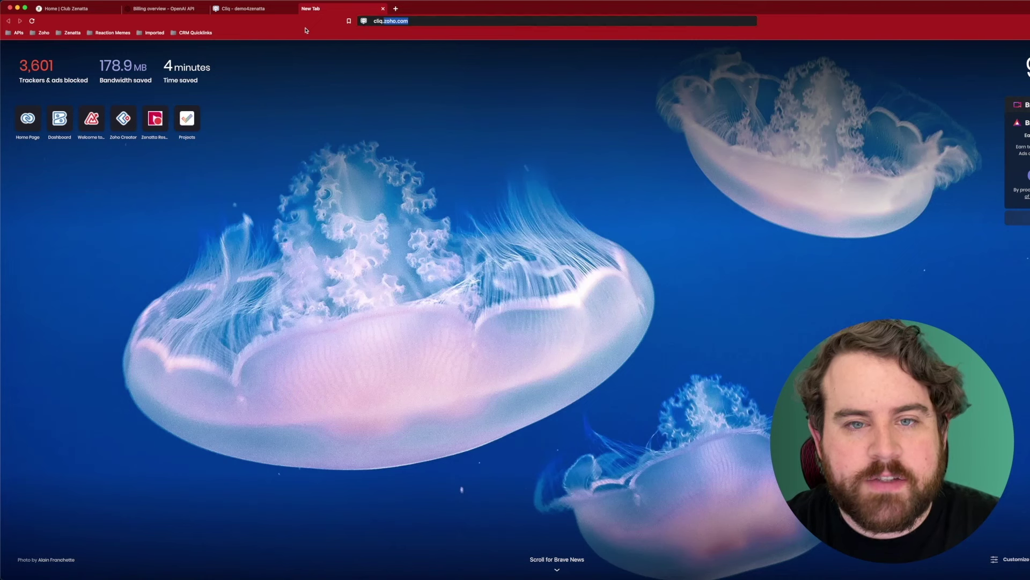
pyautogui.press('Return')
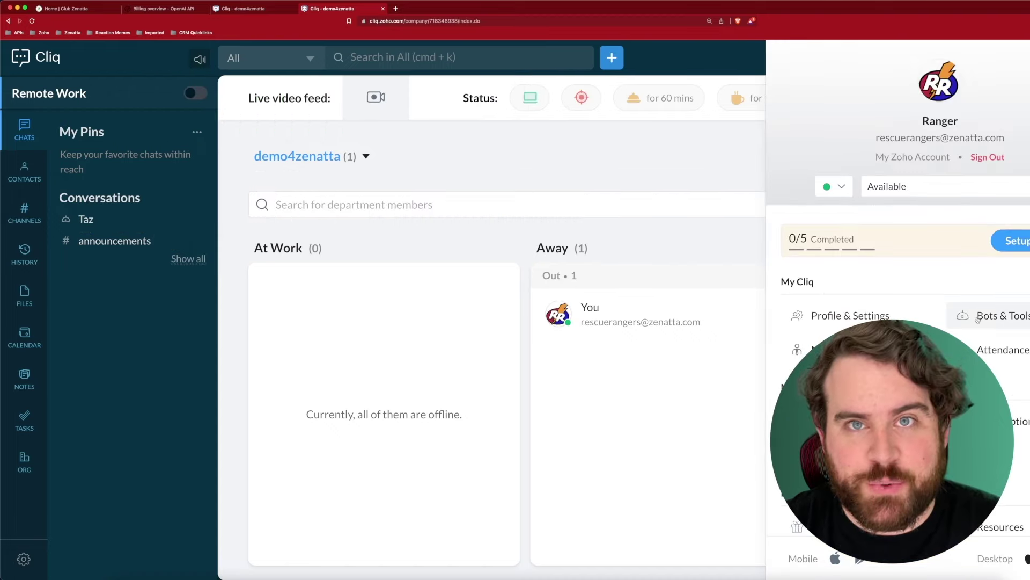
# Go to the Bots & Tools page and start a new bot with Create Bot.
pyautogui.click(978, 319)
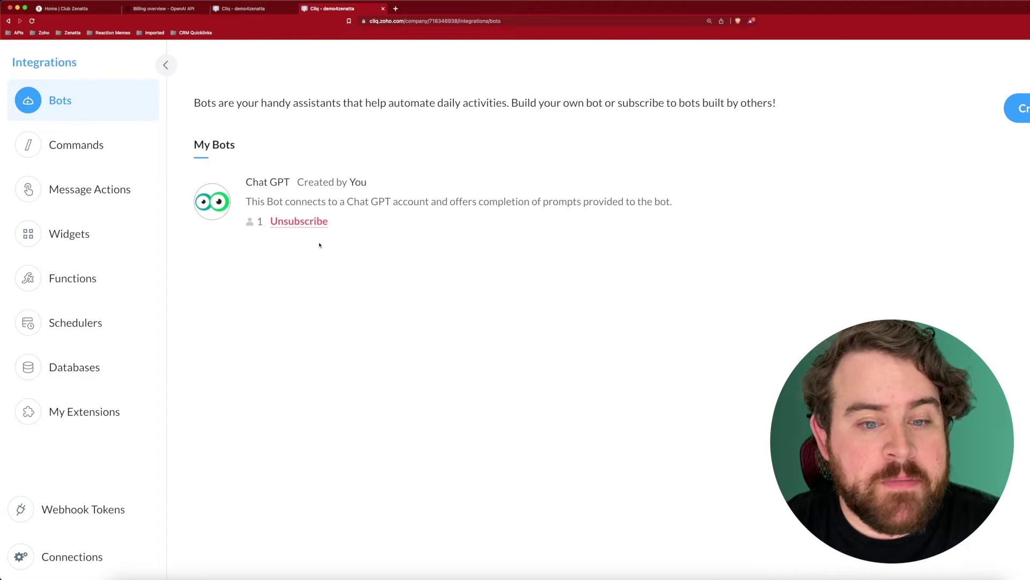
pyautogui.moveTo(257, 185)
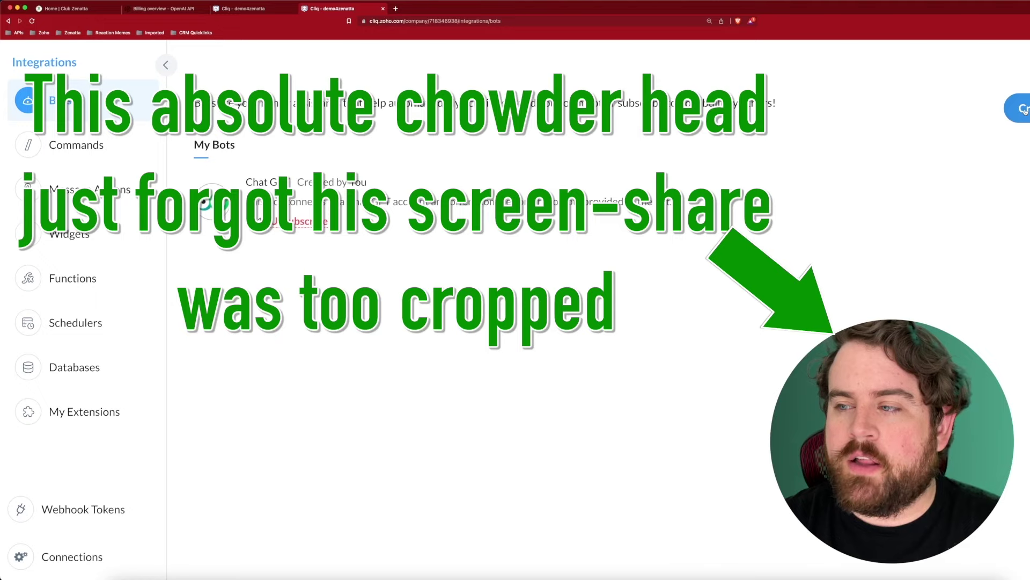
pyautogui.click(1022, 109)
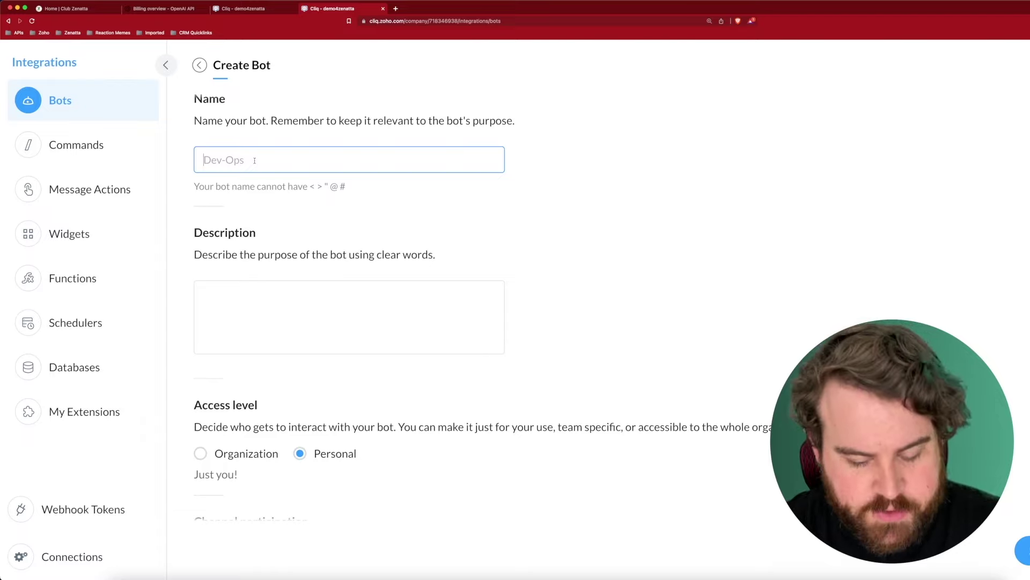
# Name the bot 'Chat GPT Prime' with description 'This bot completes prompts using Chat GPT's AI Language Model'.
pyautogui.write('Chat GPT')
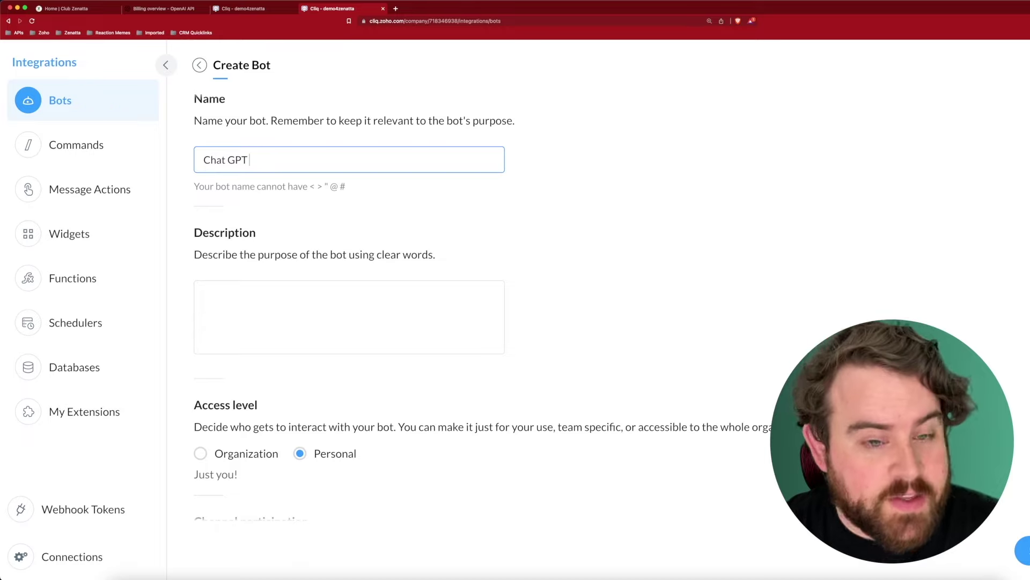
pyautogui.write(' Prime')
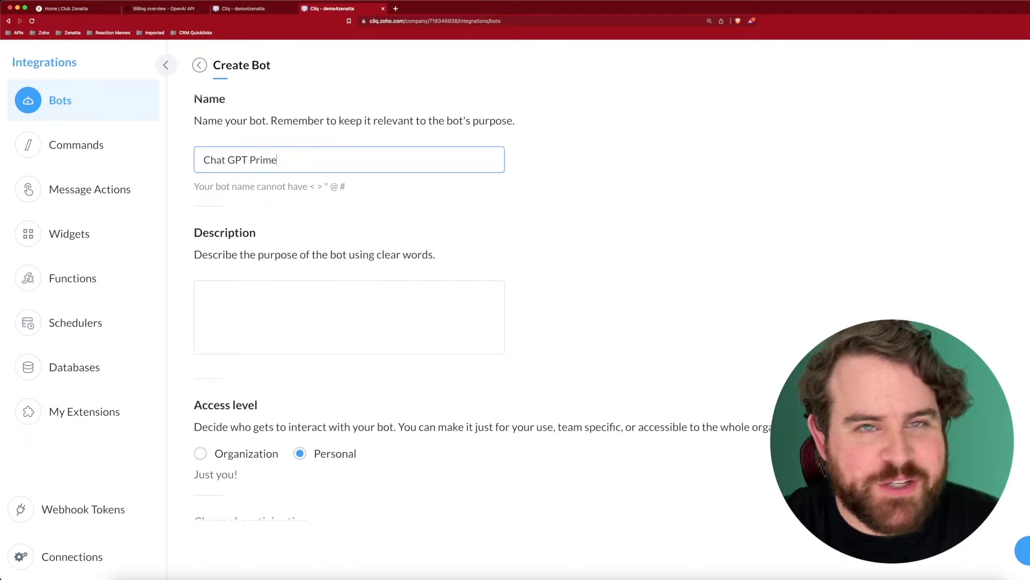
pyautogui.click(204, 294)
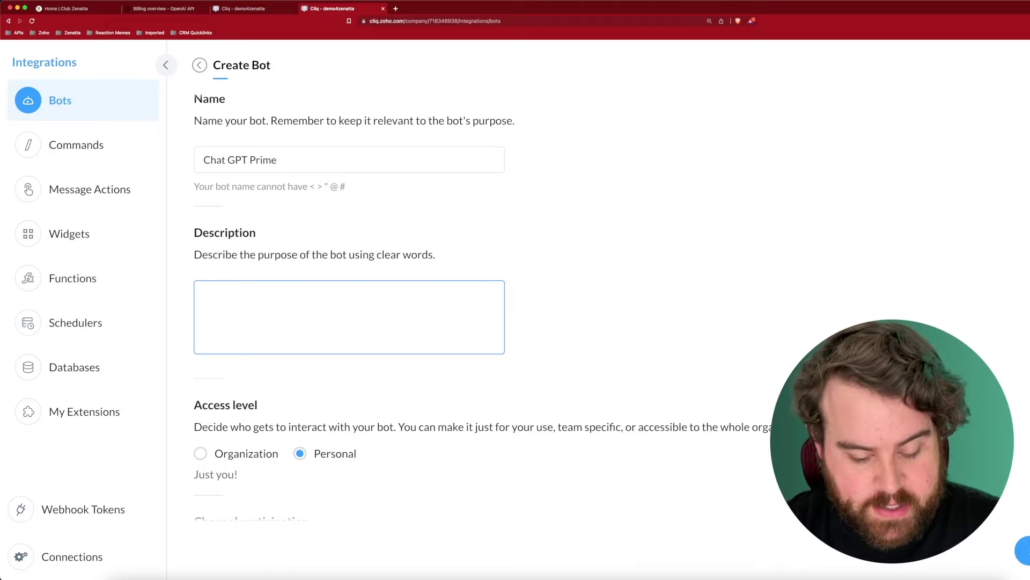
pyautogui.write('This ')
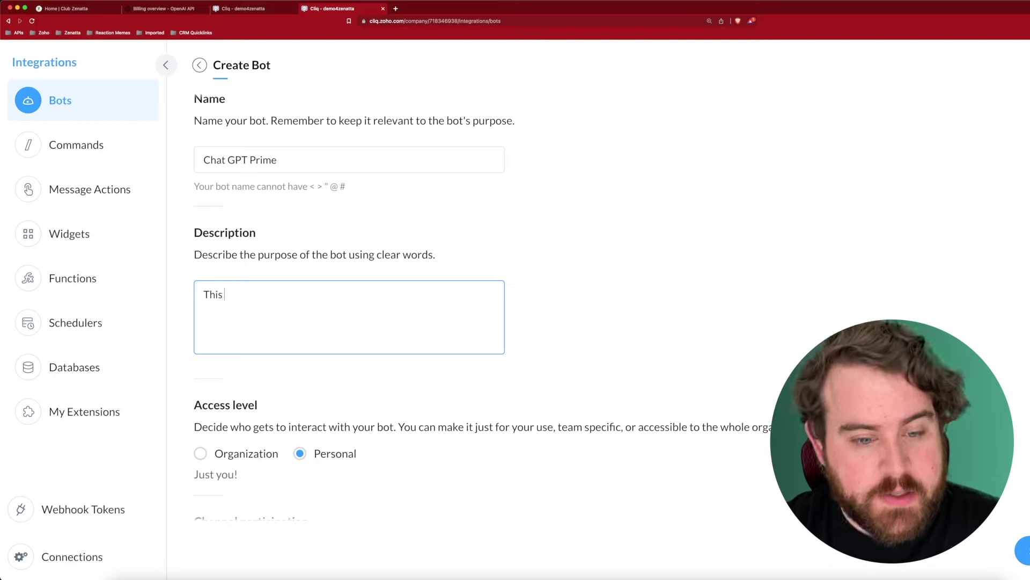
pyautogui.write('bot completed')
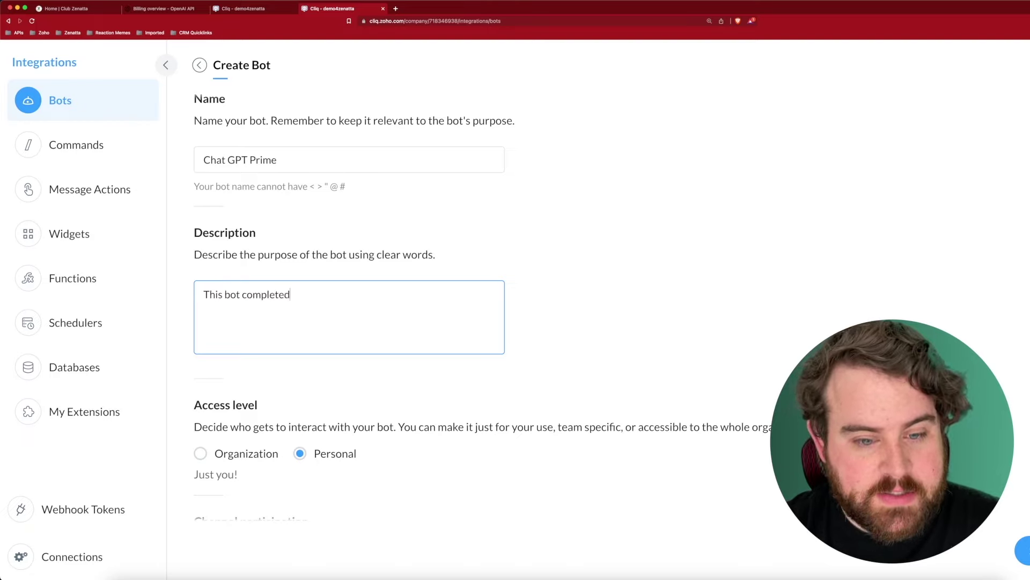
pyautogui.press('BackSpace')
pyautogui.write('s prompts using')
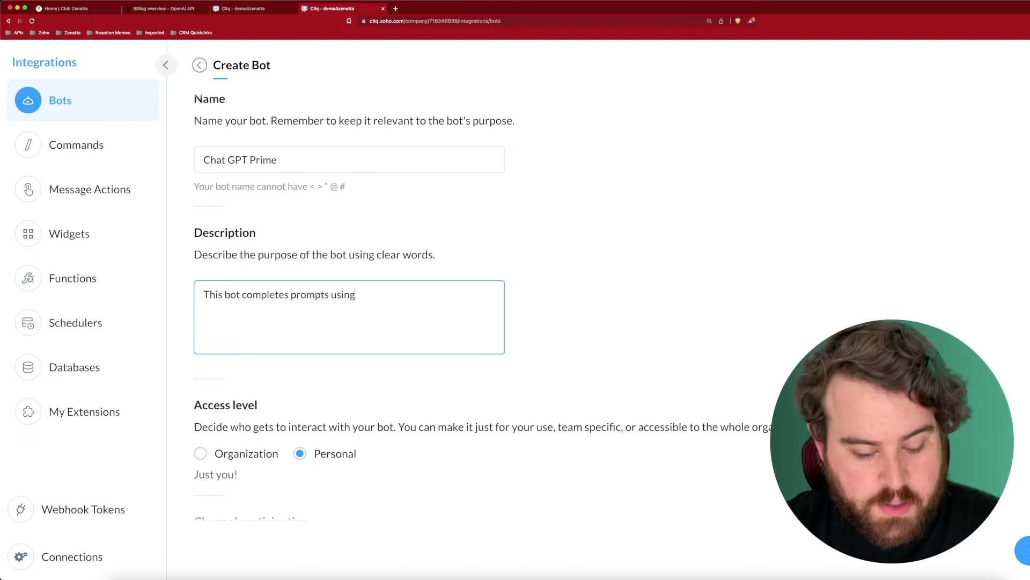
pyautogui.write(" Chat GPT'")
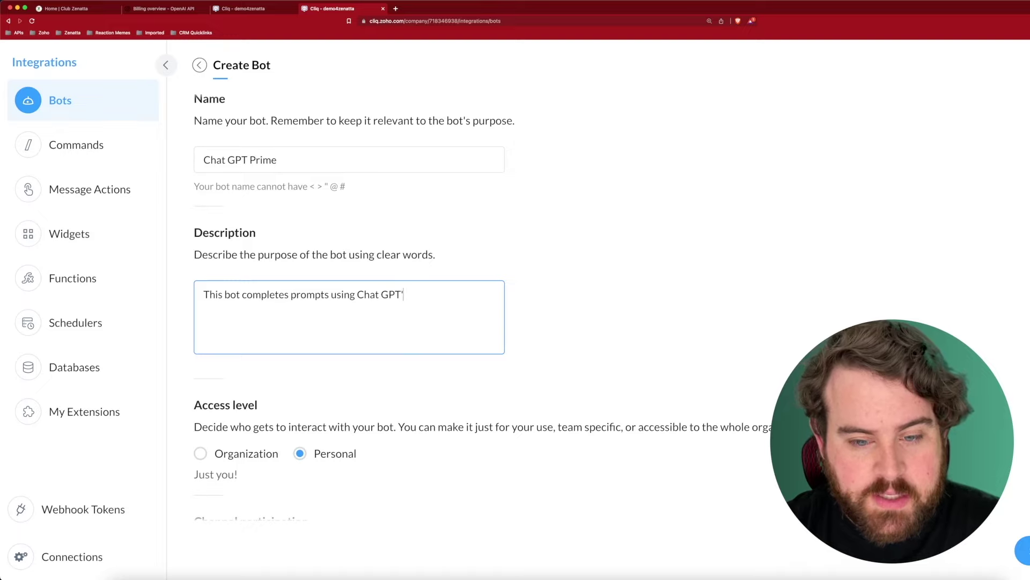
pyautogui.write('s AI L')
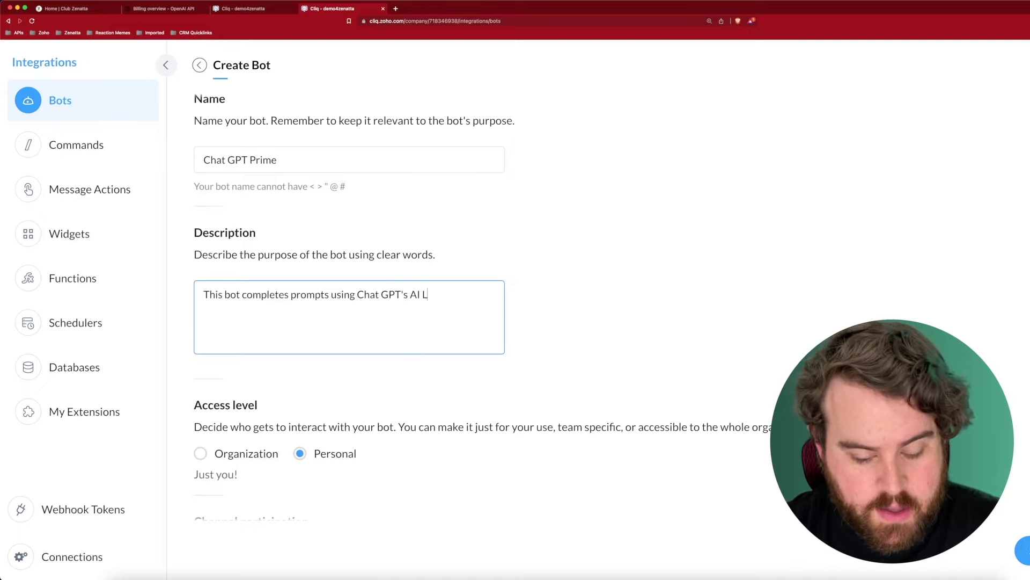
pyautogui.write('anguage Model')
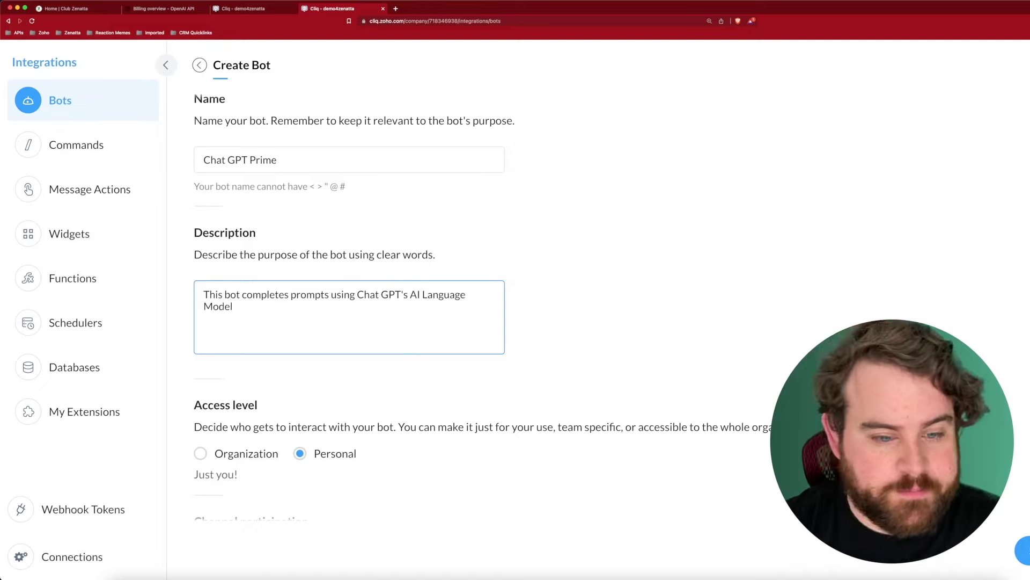
pyautogui.scroll(-5, 374, 292)
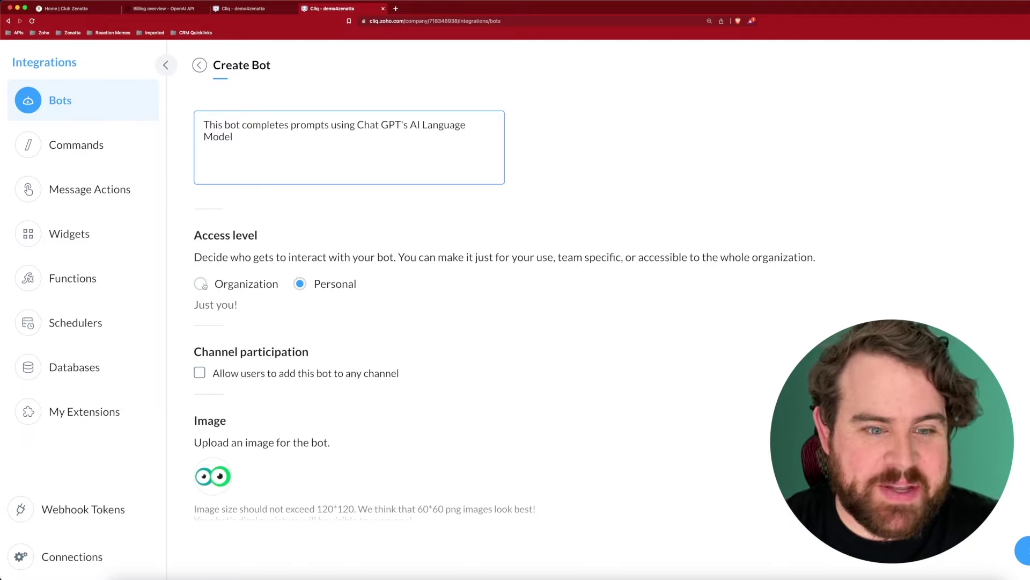
# Give the bot Organization access and scroll through the rest of the form.
pyautogui.click(200, 285)
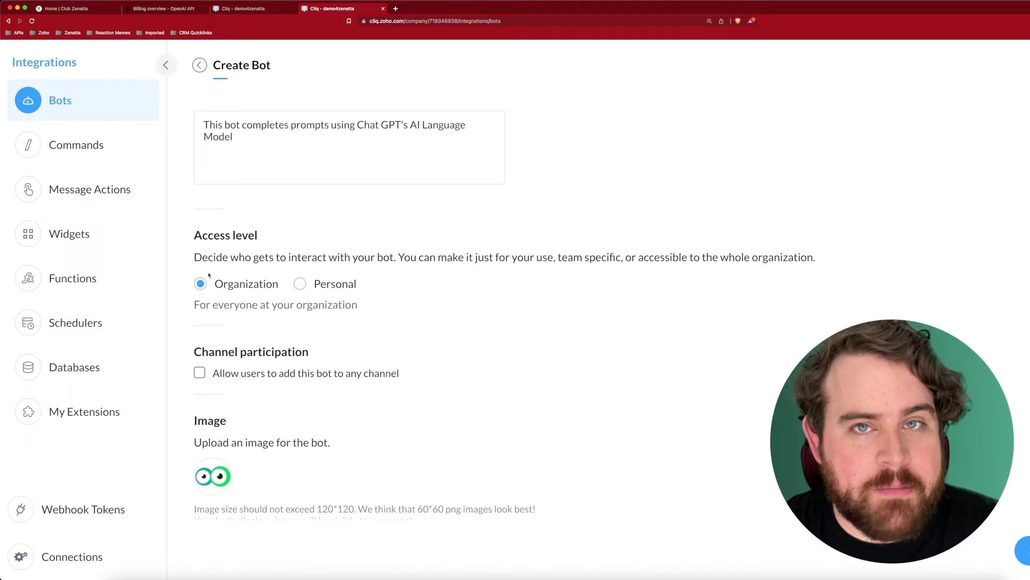
pyautogui.scroll(-3, 253, 294)
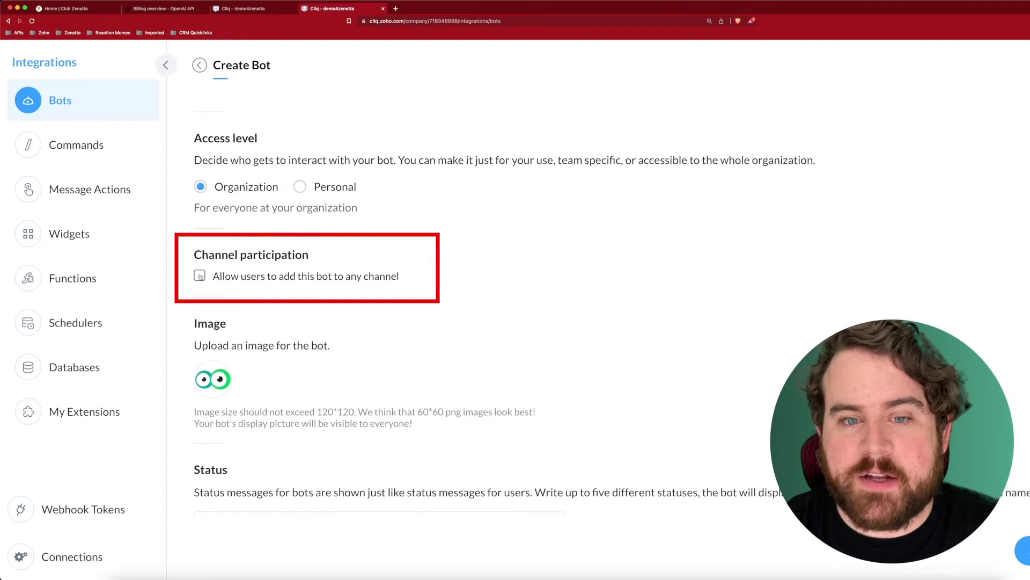
pyautogui.scroll(-3, 200, 276)
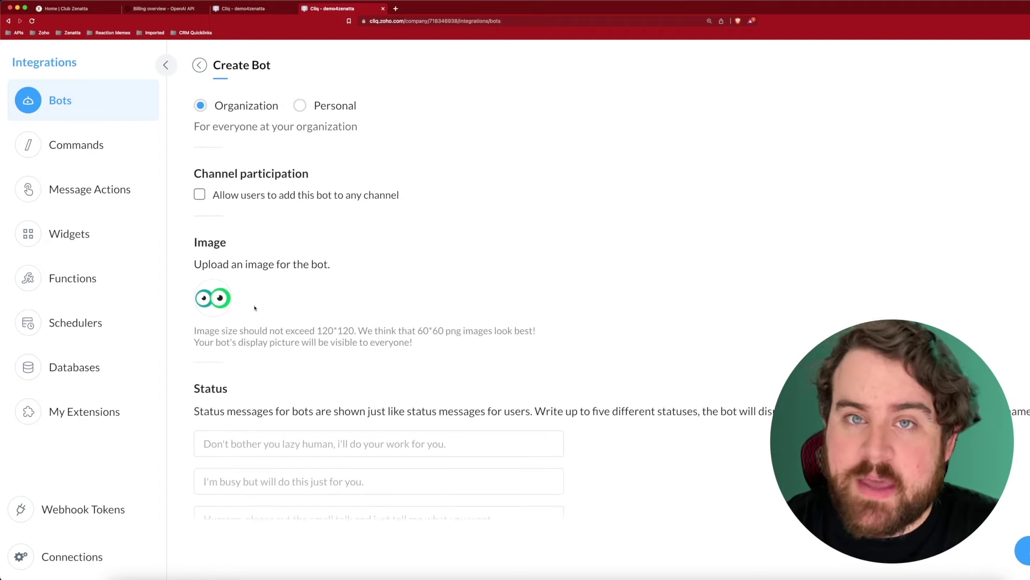
pyautogui.scroll(-3, 255, 308)
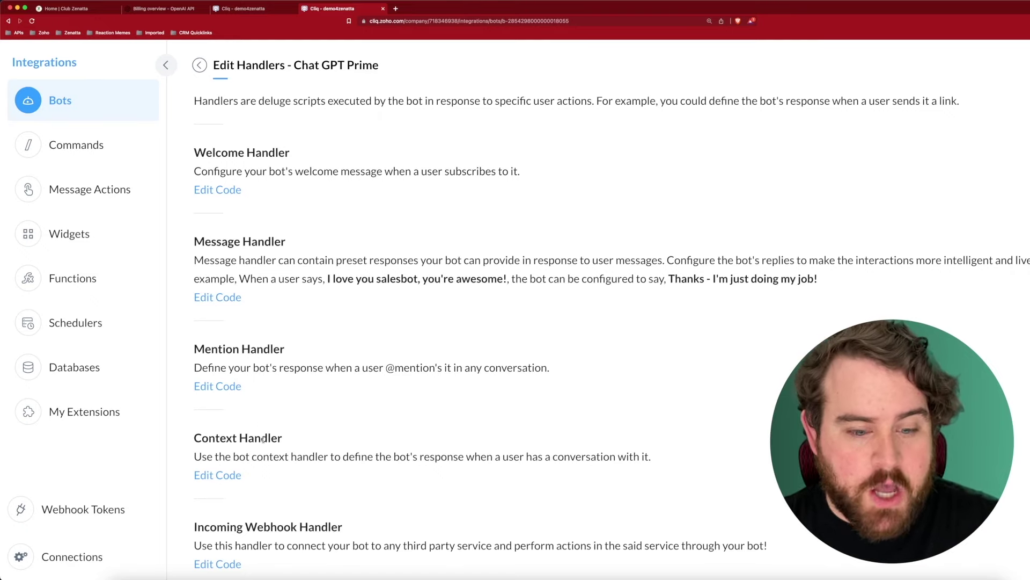
pyautogui.scroll(-2, 300, 424)
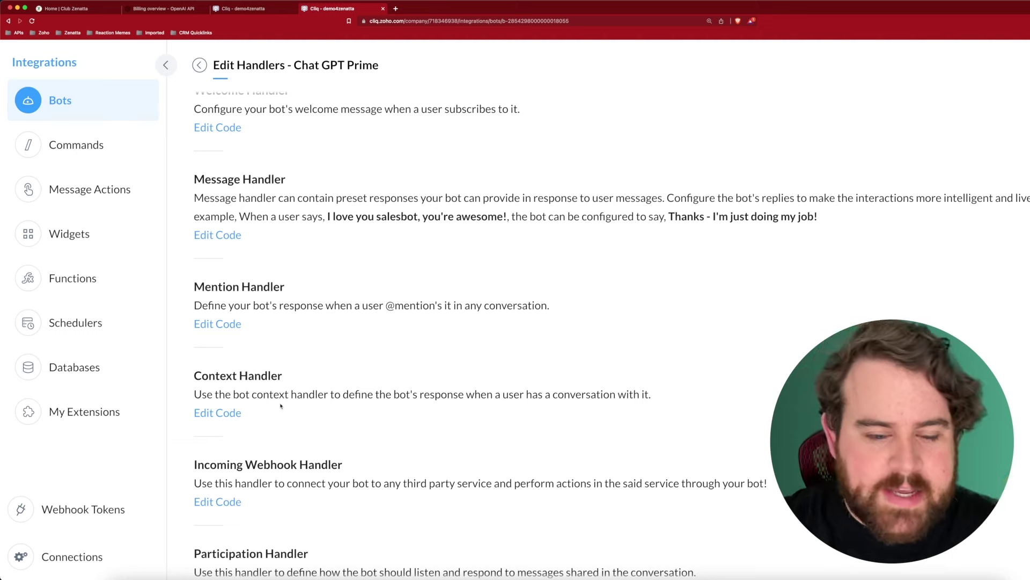
pyautogui.scroll(-2, 281, 406)
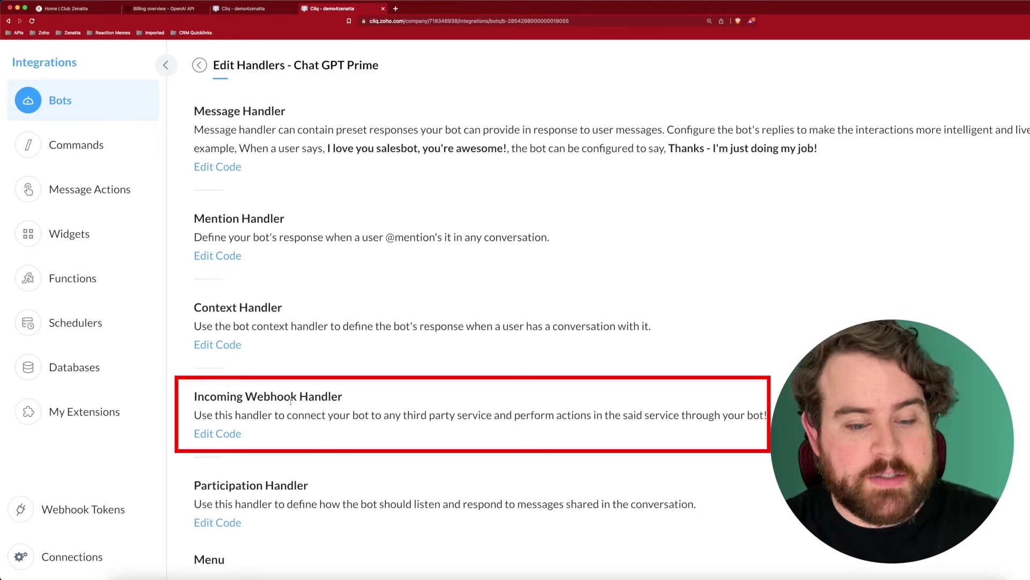
pyautogui.scroll(-2, 276, 425)
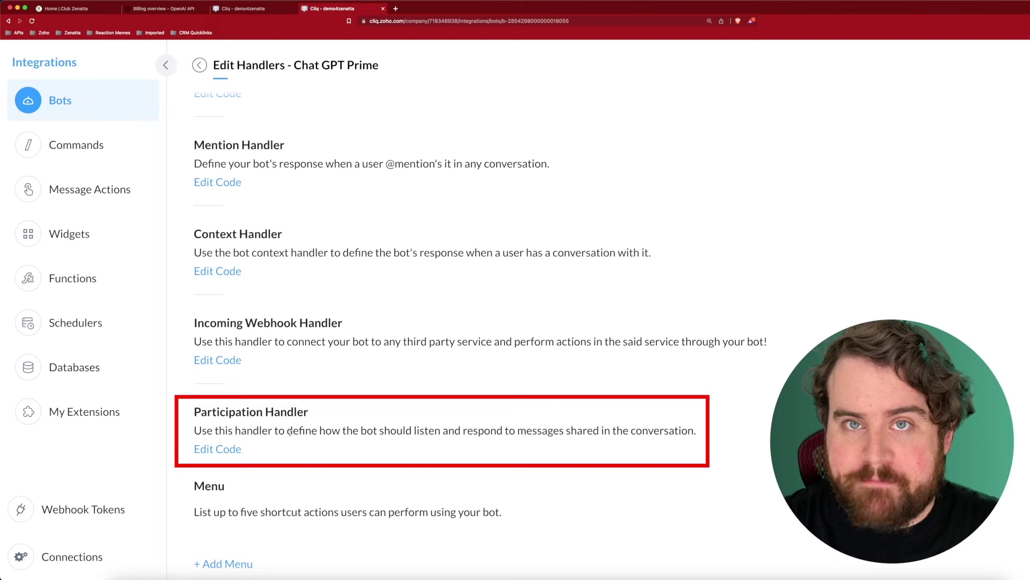
pyautogui.scroll(8, 354, 359)
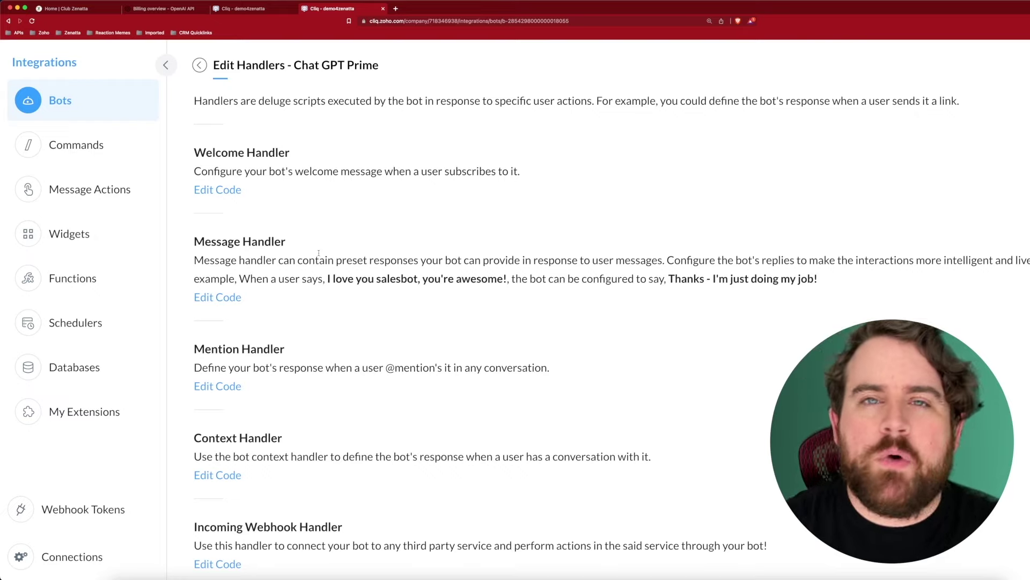
pyautogui.click(233, 193)
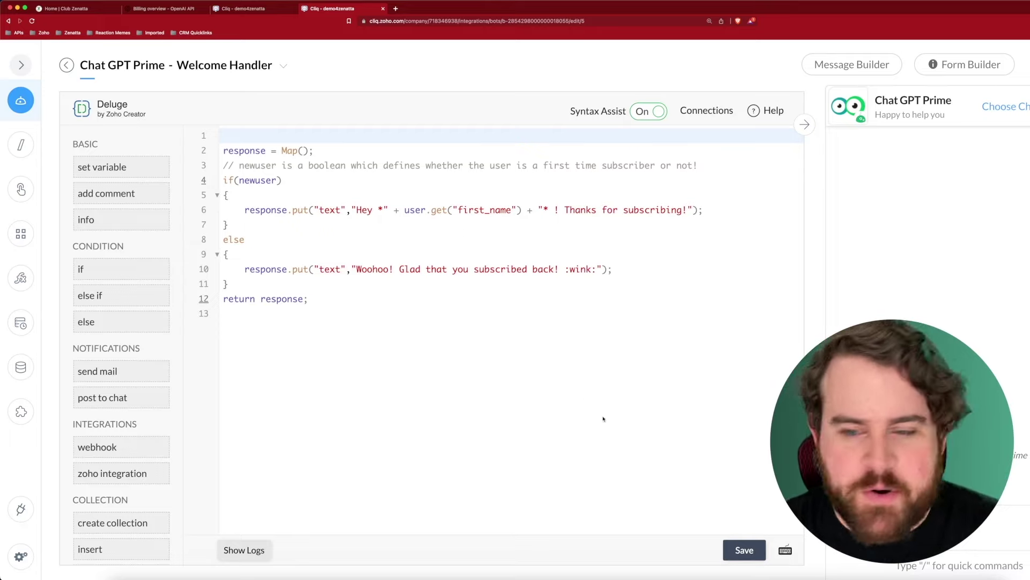
# Save the Welcome Handler script with its default greeting unchanged.
pyautogui.press('super+s')
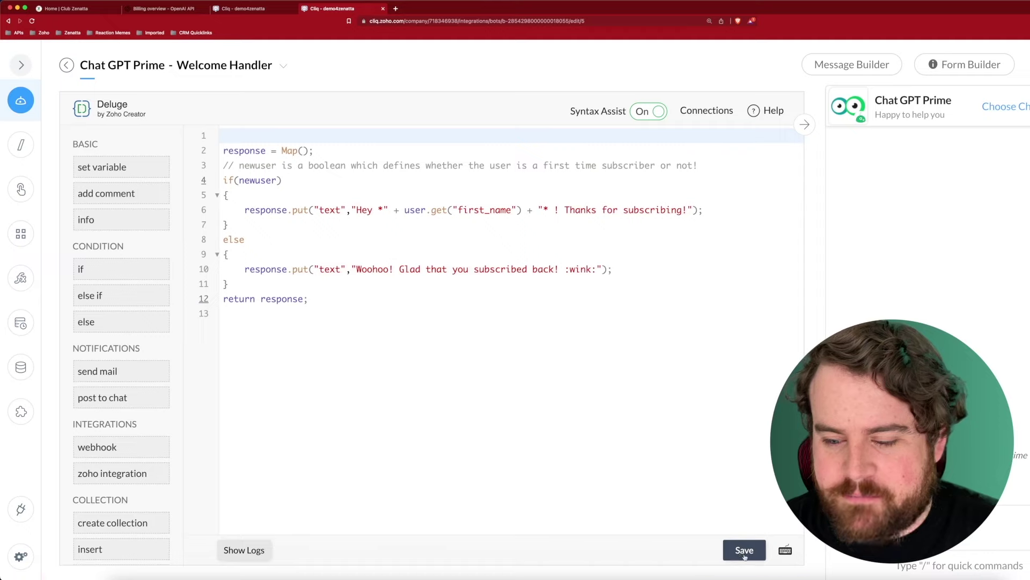
pyautogui.click(67, 66)
# Open the Message Handler editor and delete all of its default sample code.
pyautogui.click(215, 299)
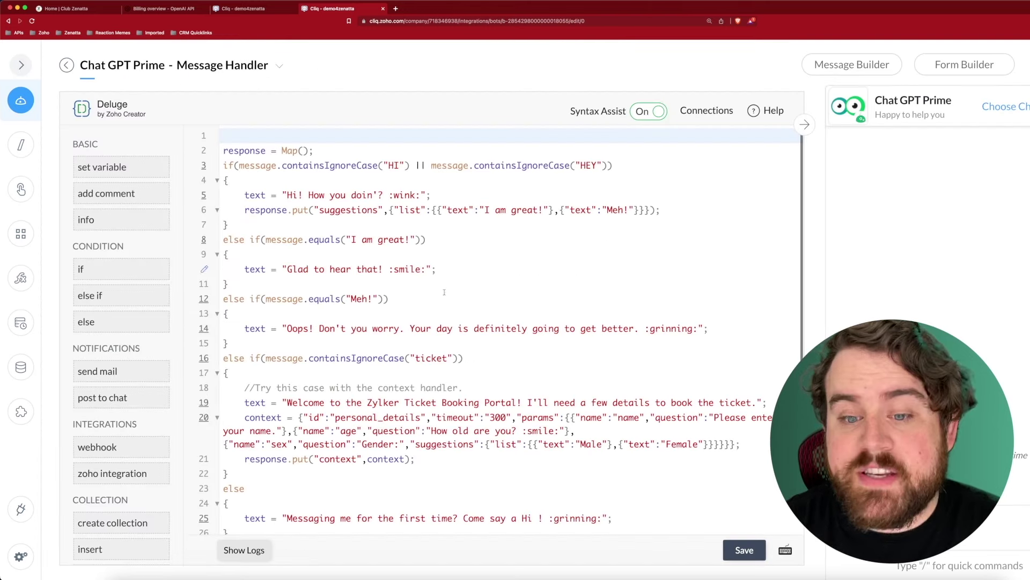
pyautogui.click(471, 264)
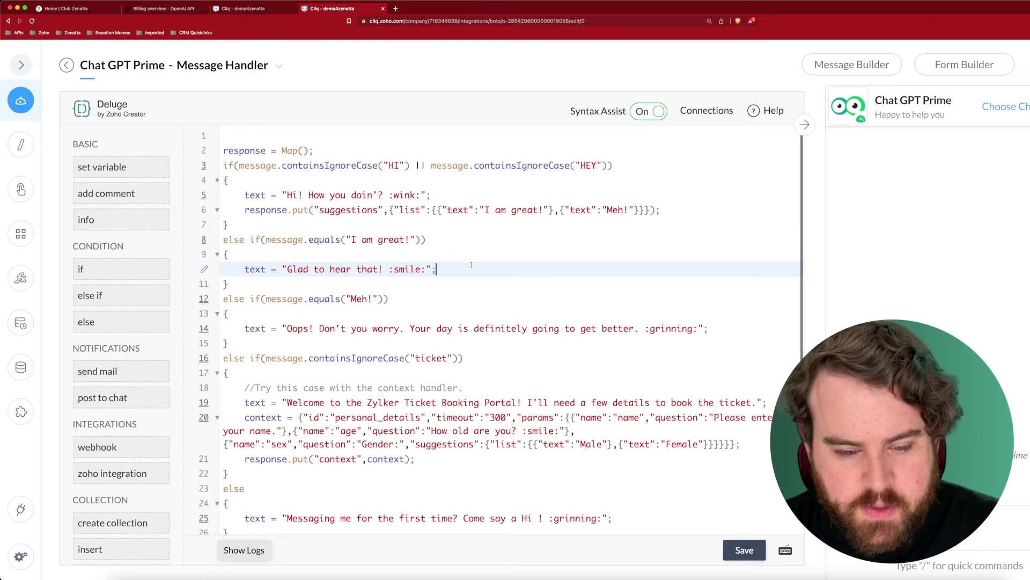
pyautogui.press('super+a')
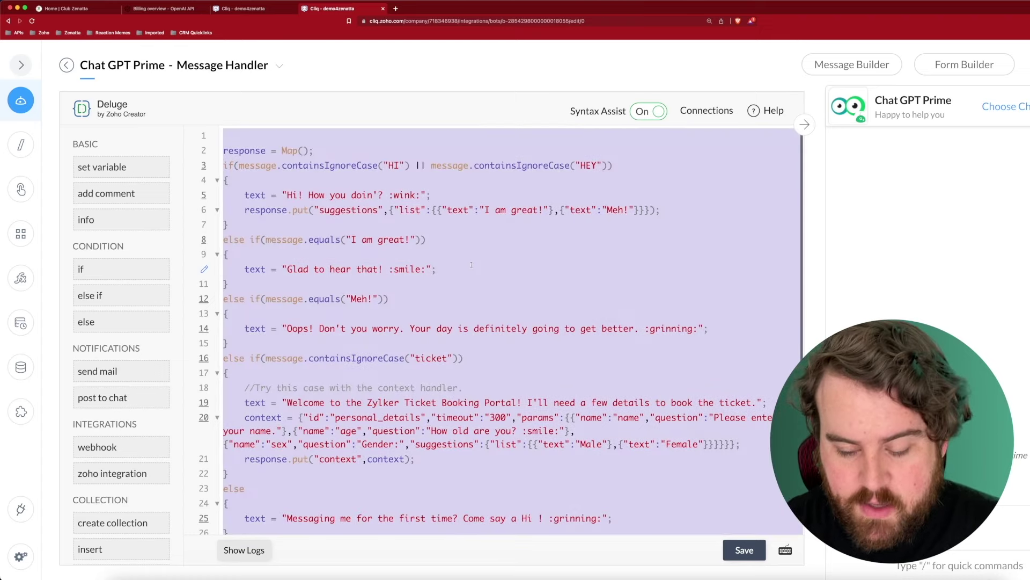
pyautogui.press('BackSpace')
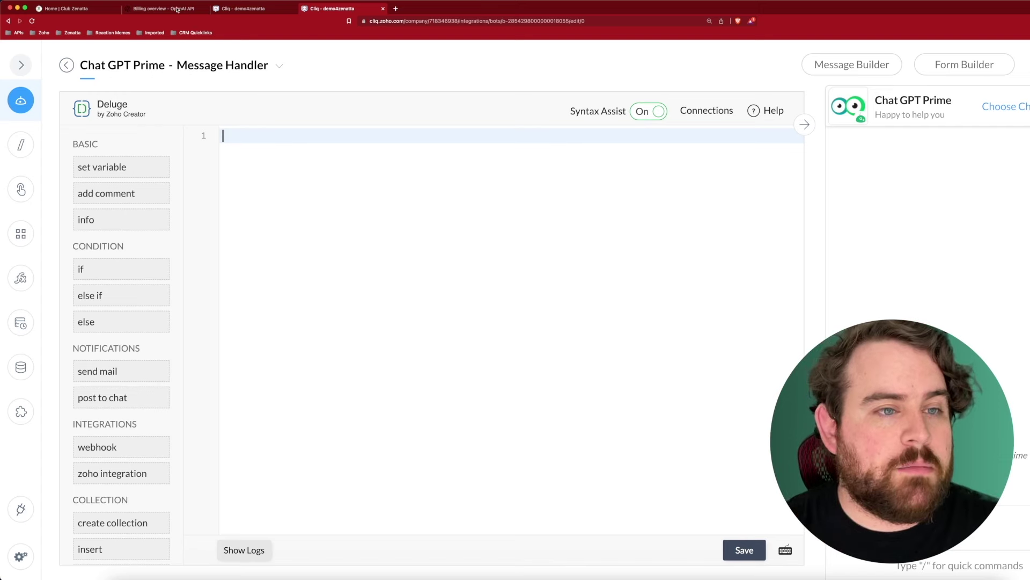
# On Club Zenatta, open Code Share and expand the 'Chat GPT Message Handler for Zoho Cliq Bot' post.
pyautogui.click(71, 9)
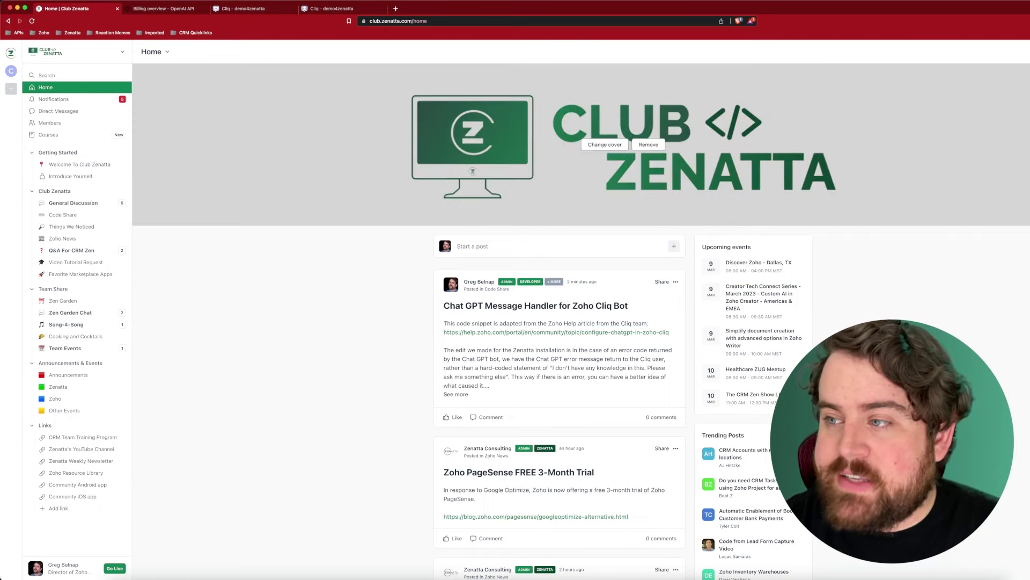
pyautogui.click(108, 217)
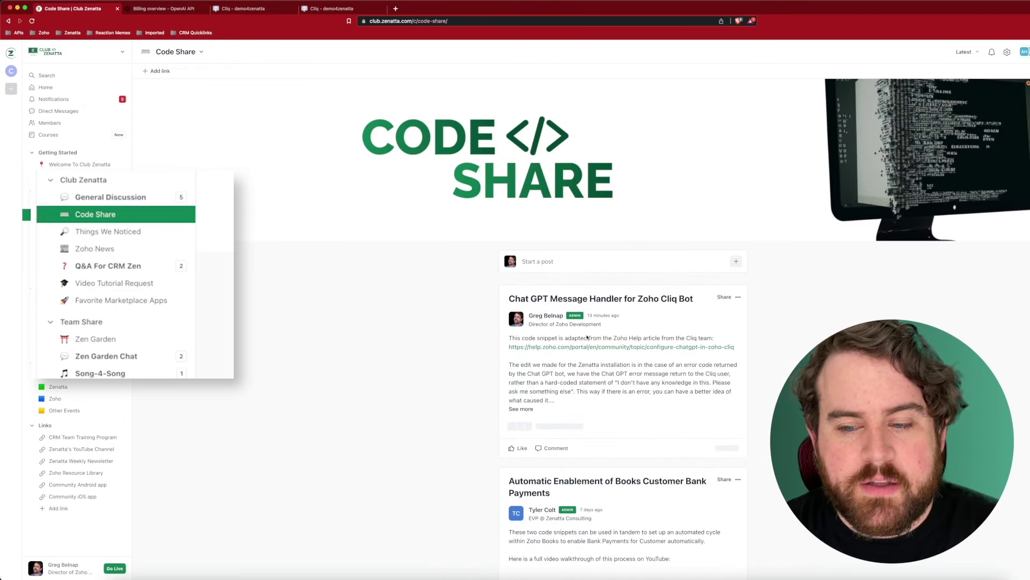
pyautogui.scroll(-2, 515, 333)
pyautogui.click(524, 355)
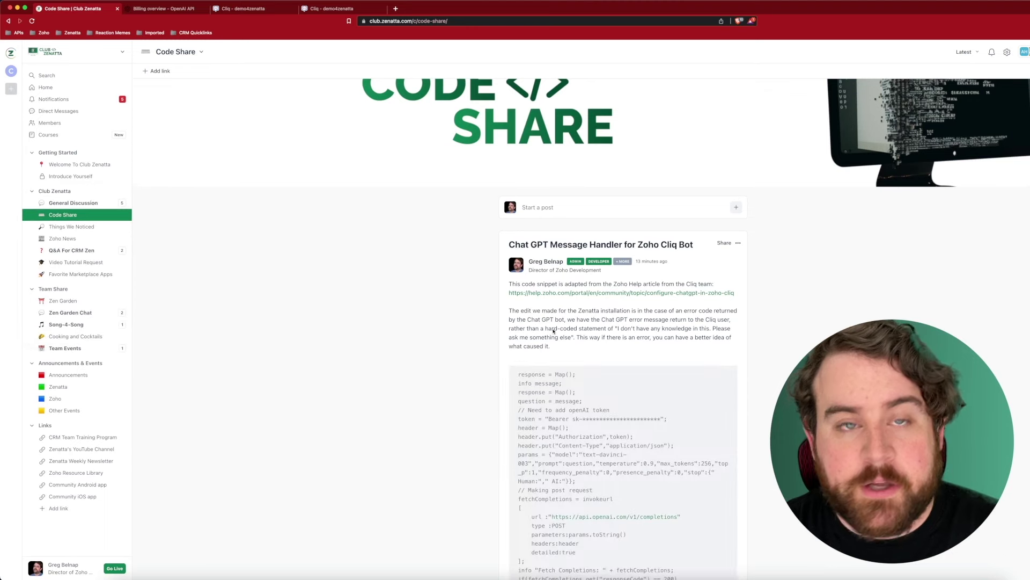
pyautogui.scroll(-4, 553, 331)
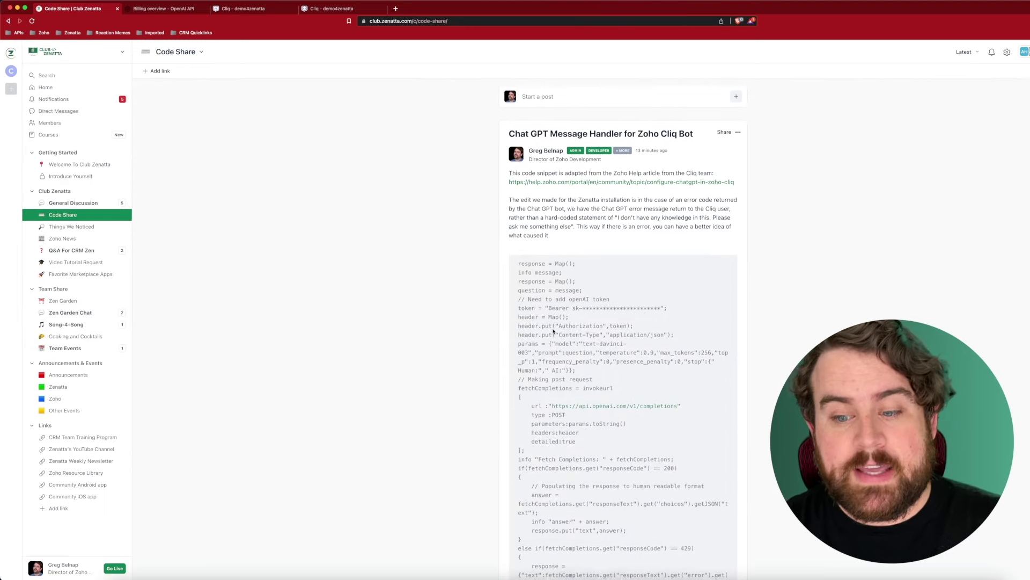
pyautogui.scroll(-1, 553, 331)
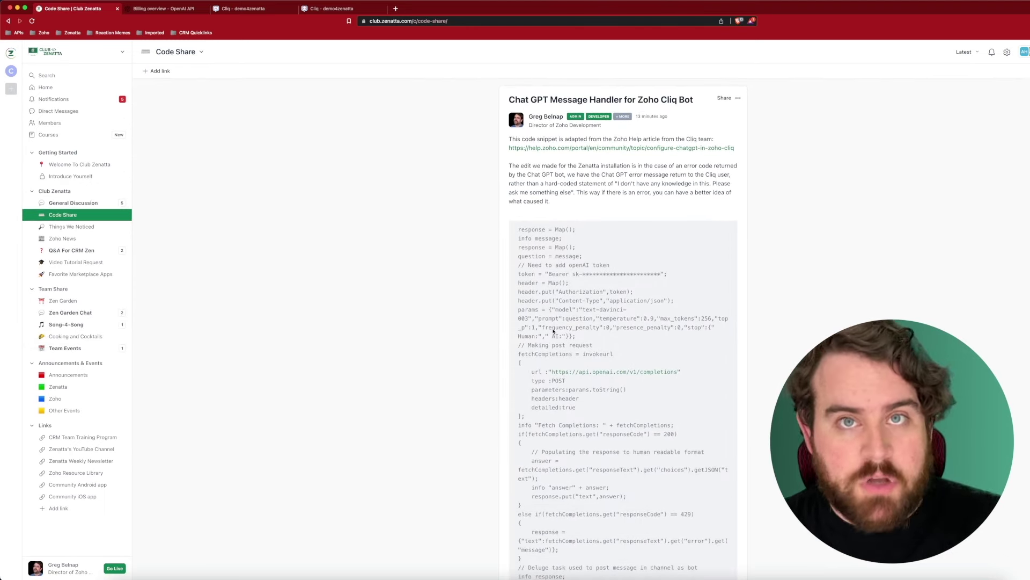
pyautogui.scroll(-1, 572, 328)
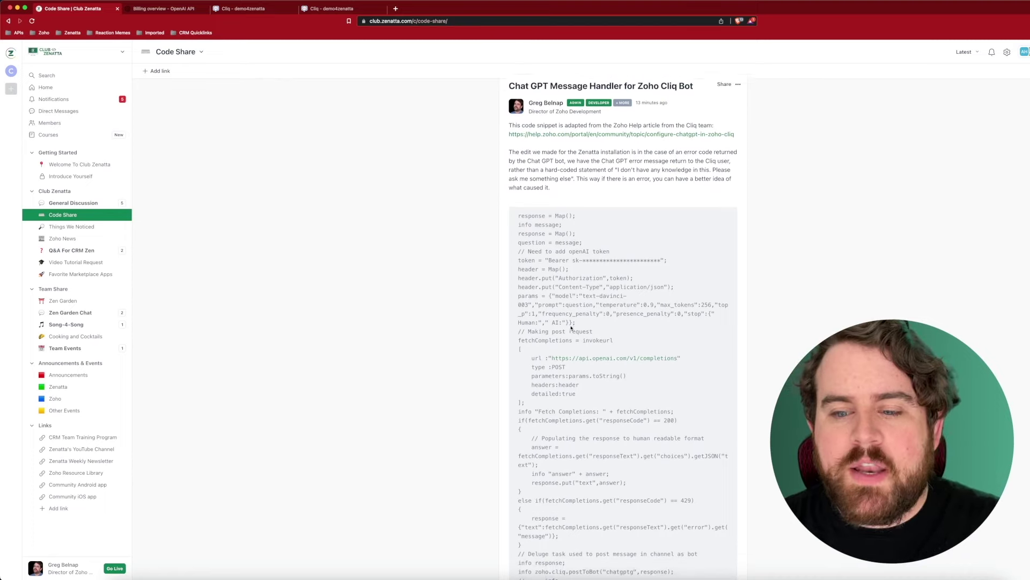
pyautogui.scroll(-3, 571, 328)
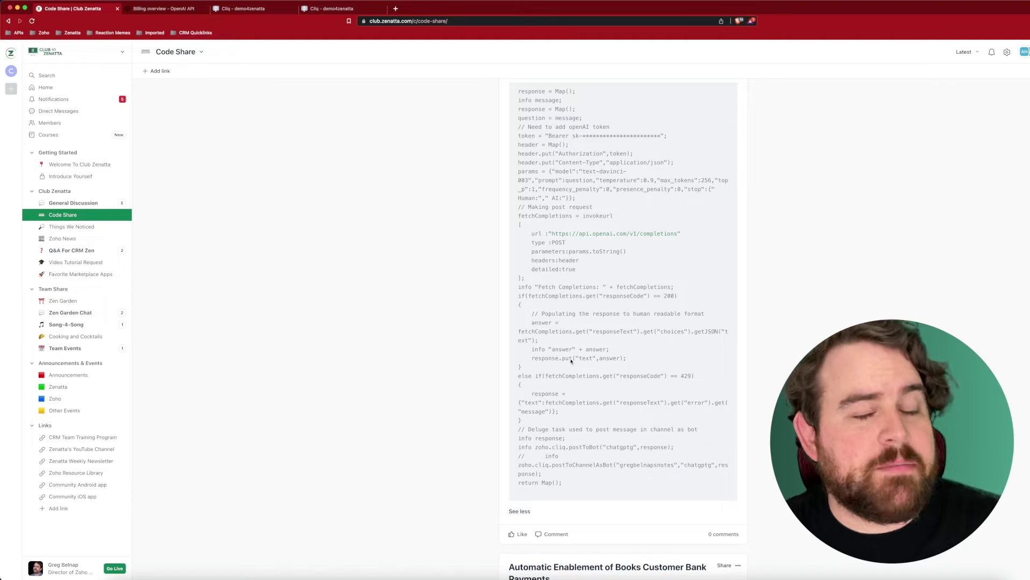
# Select the post's handler code snippet and copy it.
pyautogui.scroll(3, 577, 362)
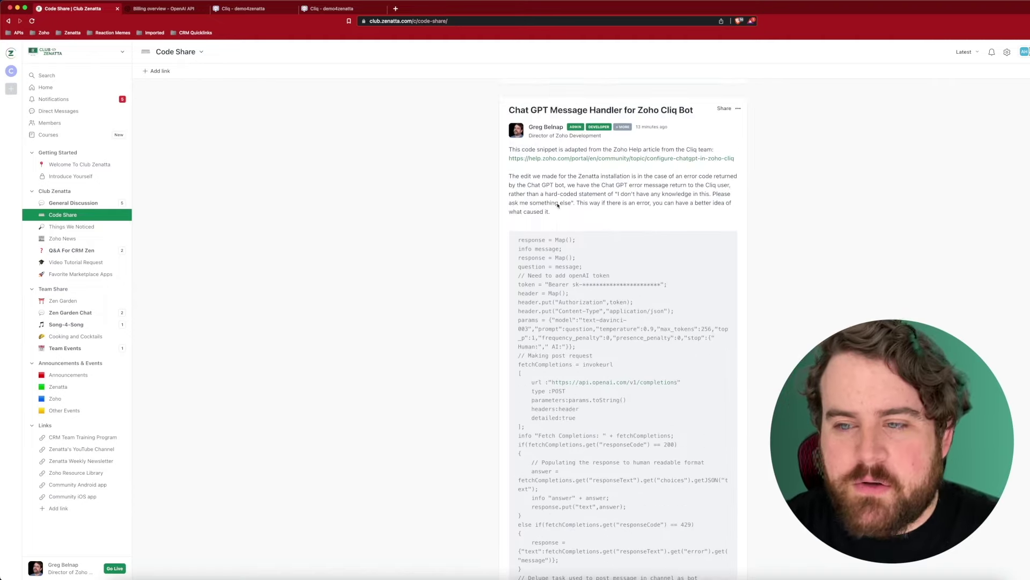
pyautogui.moveTo(517, 241); pyautogui.dragTo(569, 320)
pyautogui.click(535, 252)
pyautogui.scroll(-6, 617, 429)
pyautogui.rightClick(540, 281)
# Paste the copied ChatGPT bot code into the Cliq message handler.
pyautogui.click(554, 301)
pyautogui.press('super+4')
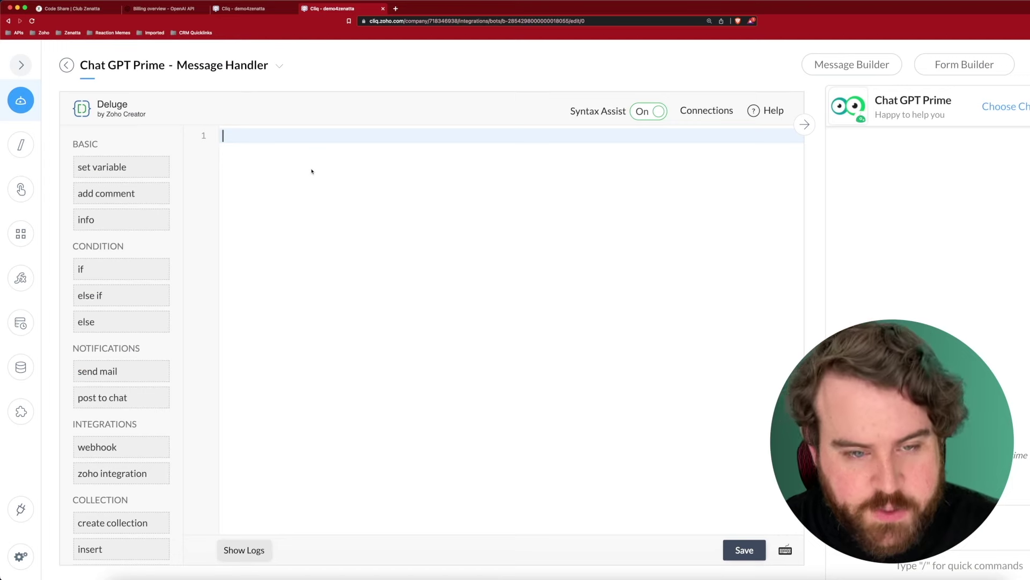
pyautogui.press('super+v')
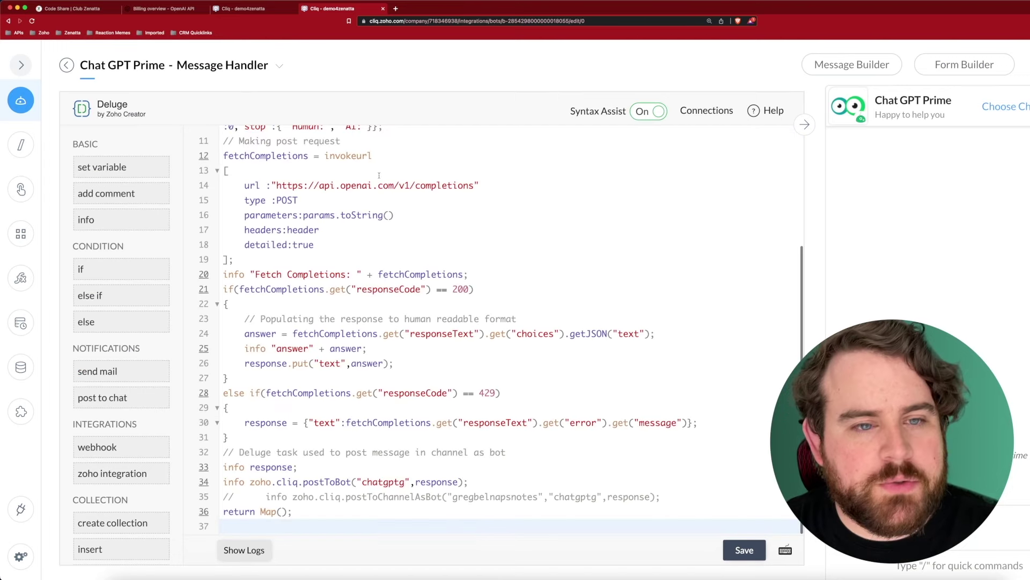
pyautogui.scroll(3, 447, 225)
pyautogui.scroll(-3, 447, 226)
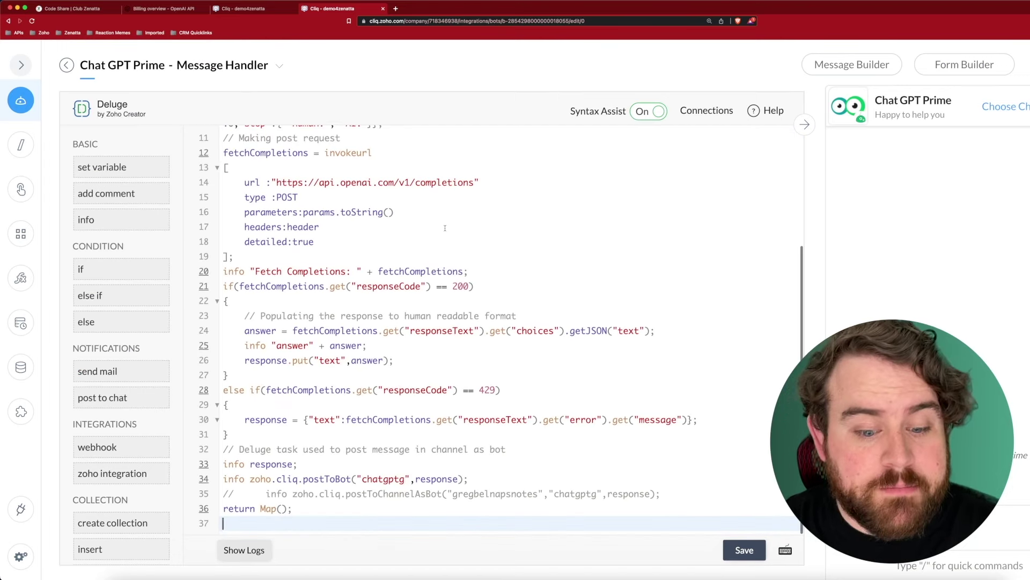
pyautogui.scroll(7, 446, 228)
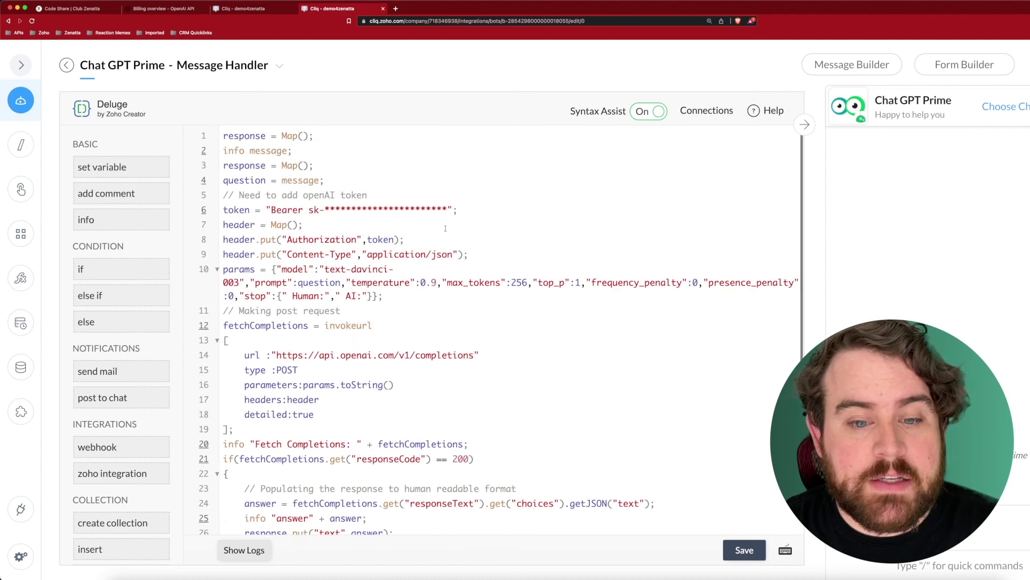
# Select the placeholder API key on line 6 and open a new browser tab.
pyautogui.click(384, 210)
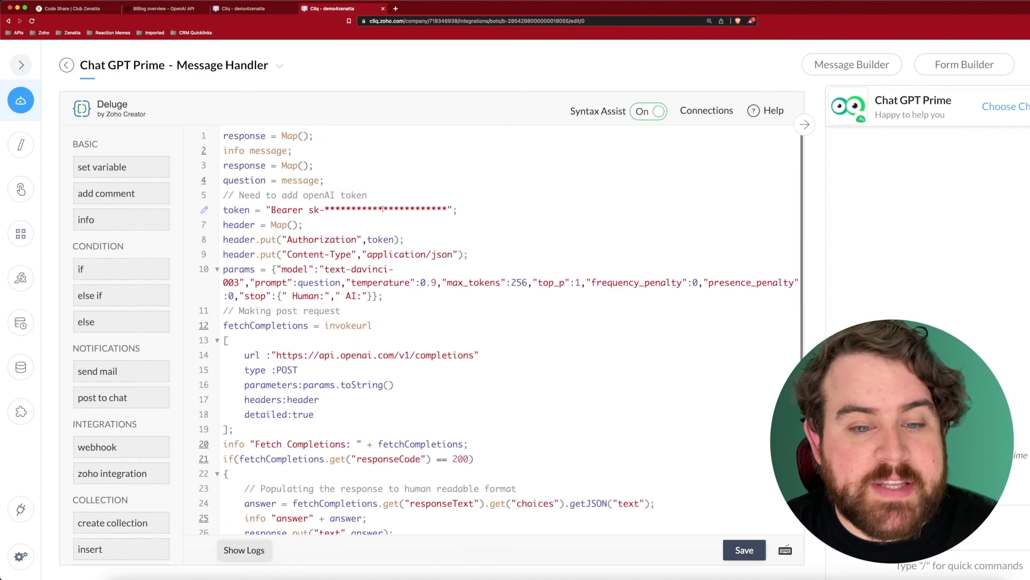
pyautogui.doubleClick(383, 209)
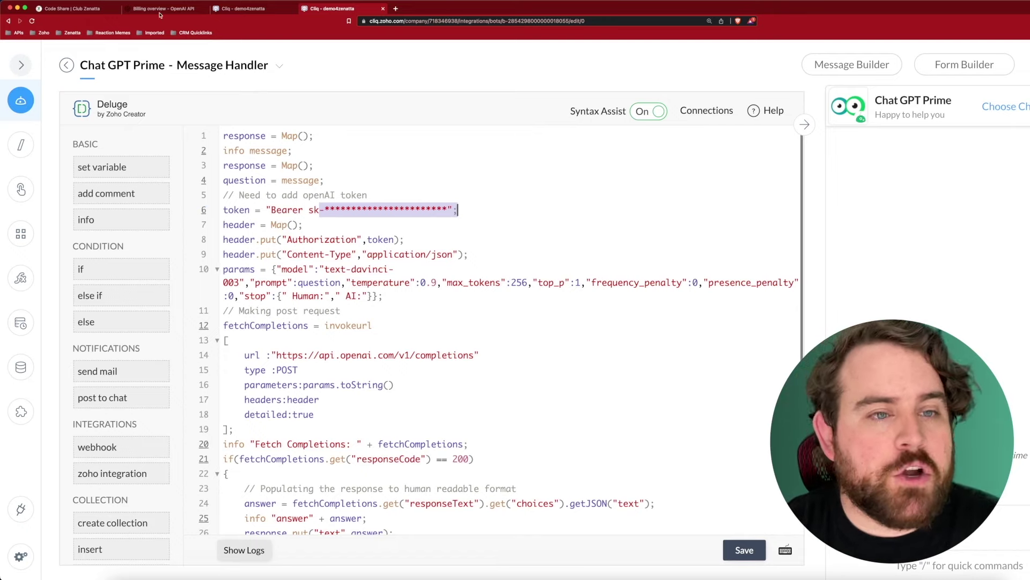
pyautogui.click(396, 8)
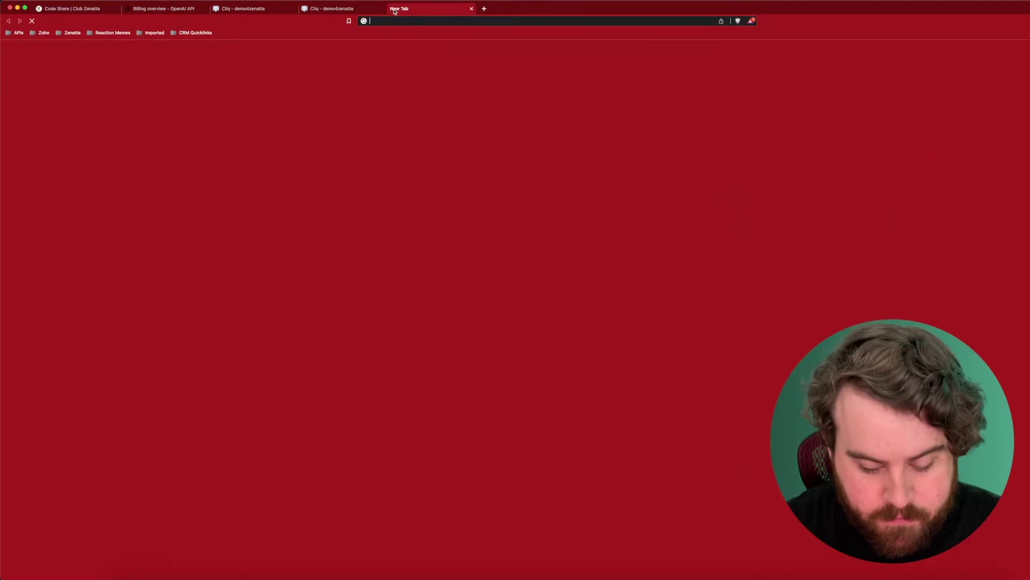
# Go to platform.openai.com and open the account's API keys page.
pyautogui.write('platform.openai.com')
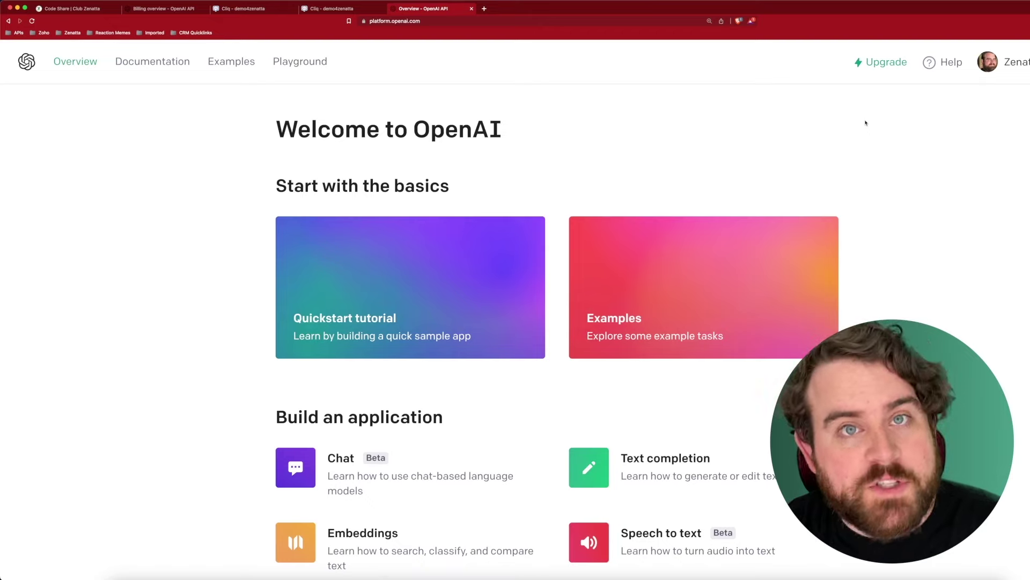
pyautogui.click(1009, 64)
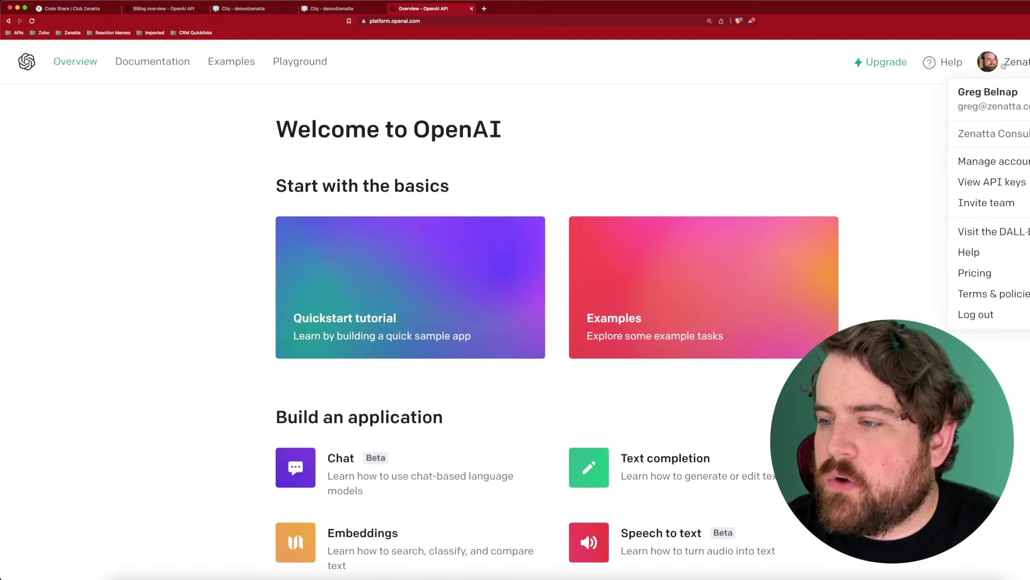
pyautogui.click(993, 183)
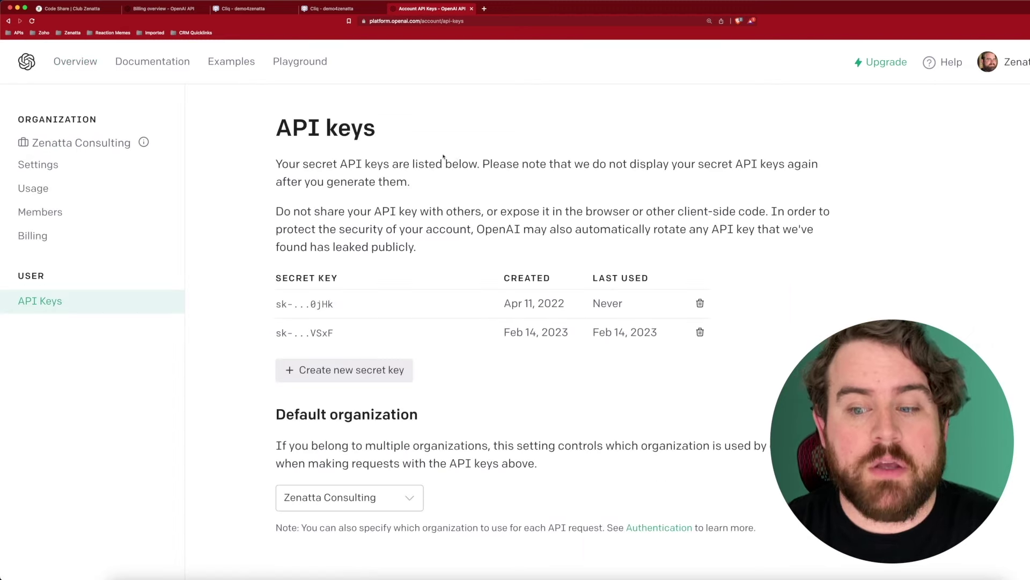
pyautogui.click(56, 238)
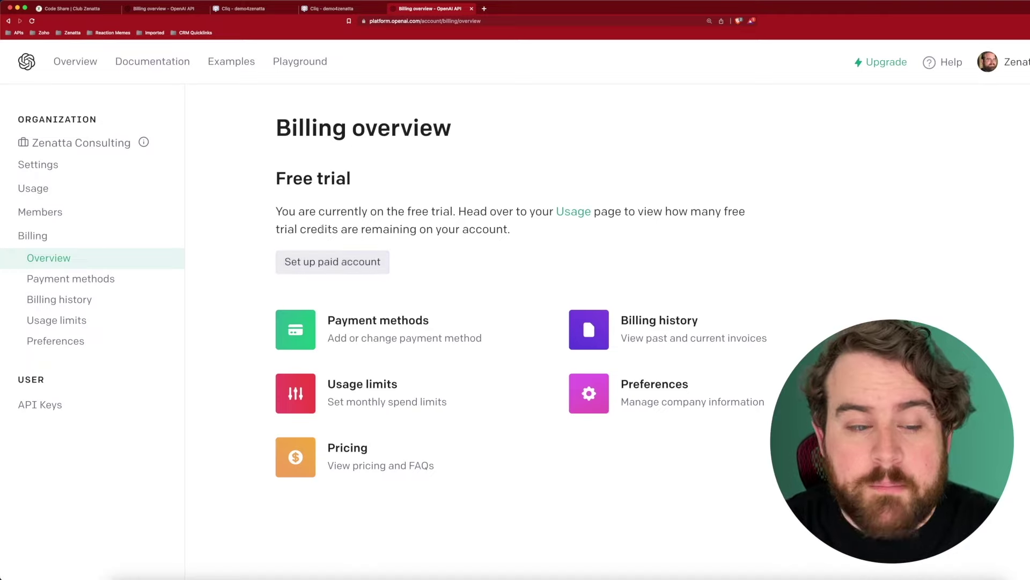
pyautogui.click(66, 410)
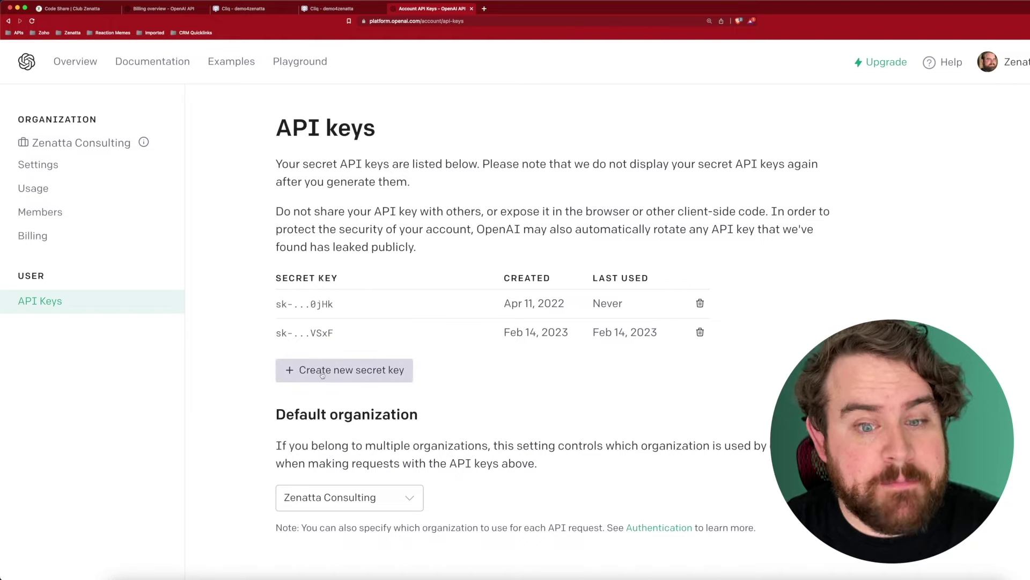
pyautogui.click(322, 374)
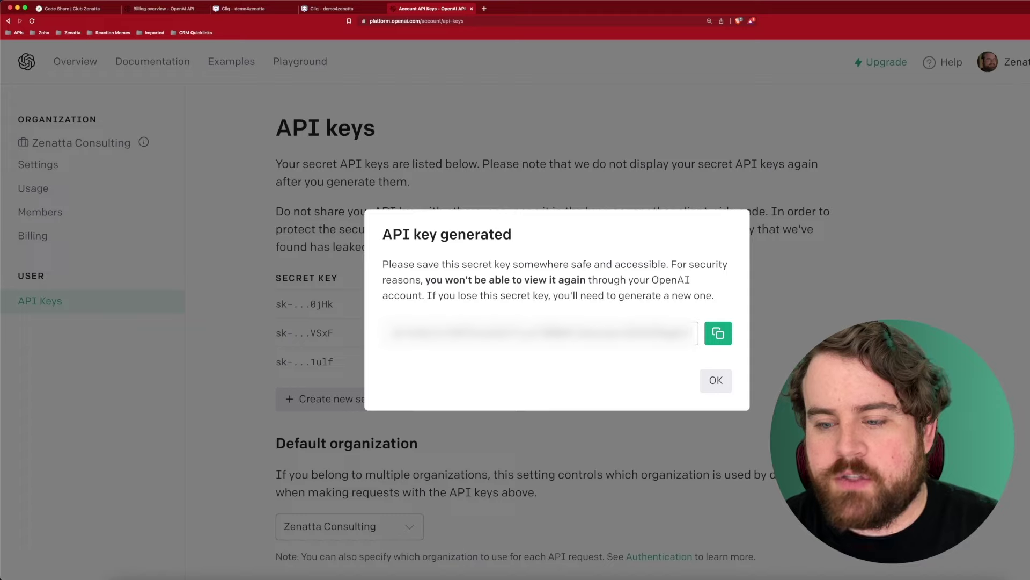
# Copy the new OpenAI secret key and paste it over the placeholder token in the Cliq handler.
pyautogui.click(717, 333)
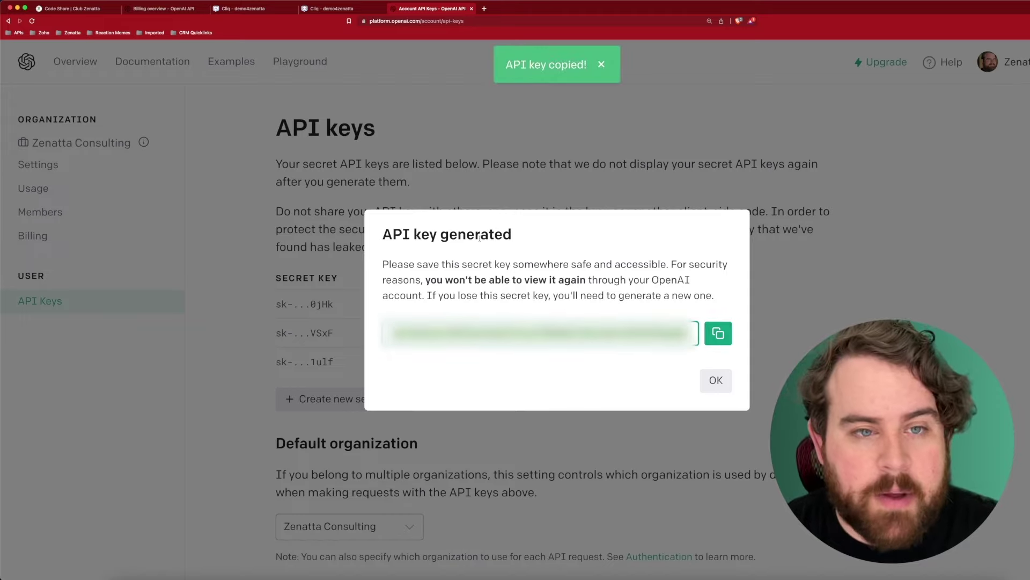
pyautogui.click(339, 10)
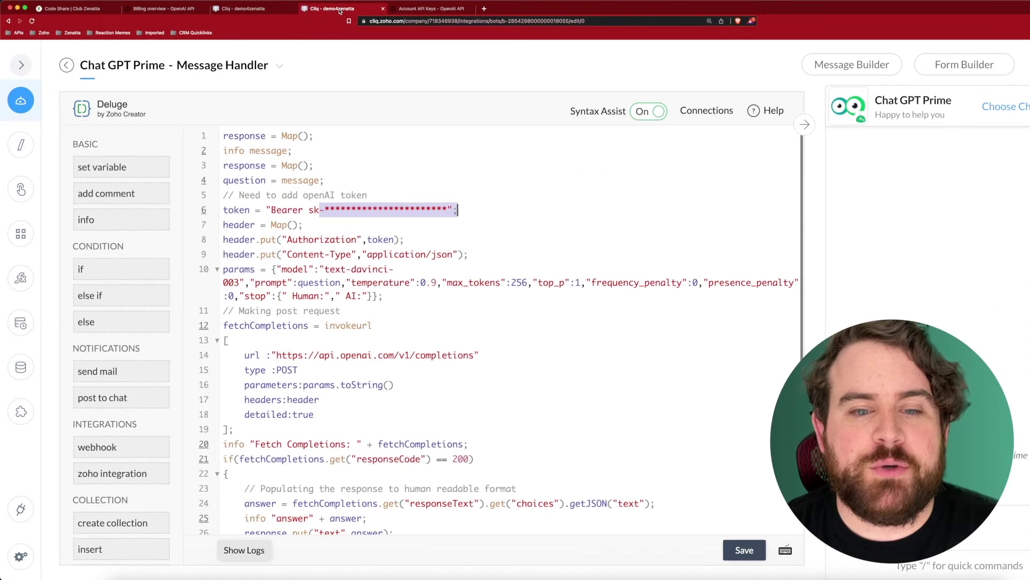
pyautogui.hotkey('ctrl', 'v')
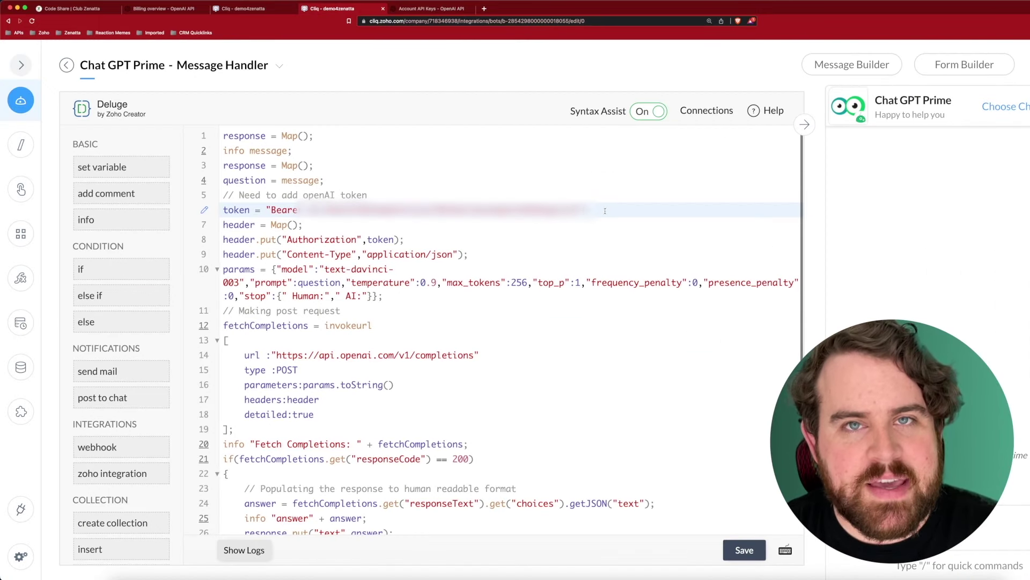
pyautogui.hotkey('ctrl', 'Tab')
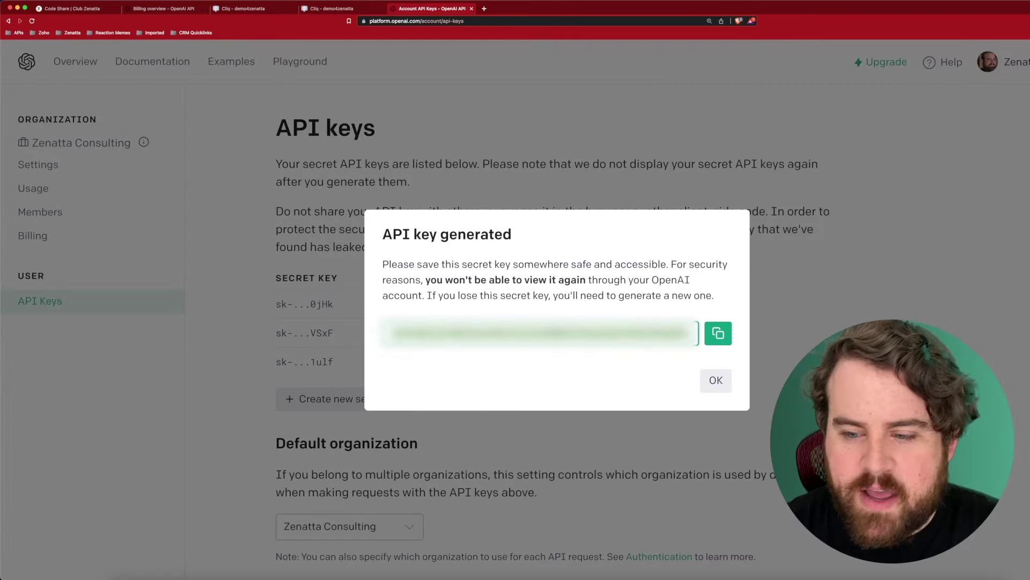
# Confirm the new secret key dated Mar 9, 2023 is listed, then return to the Chat GPT Prime message handler code.
pyautogui.click(716, 380)
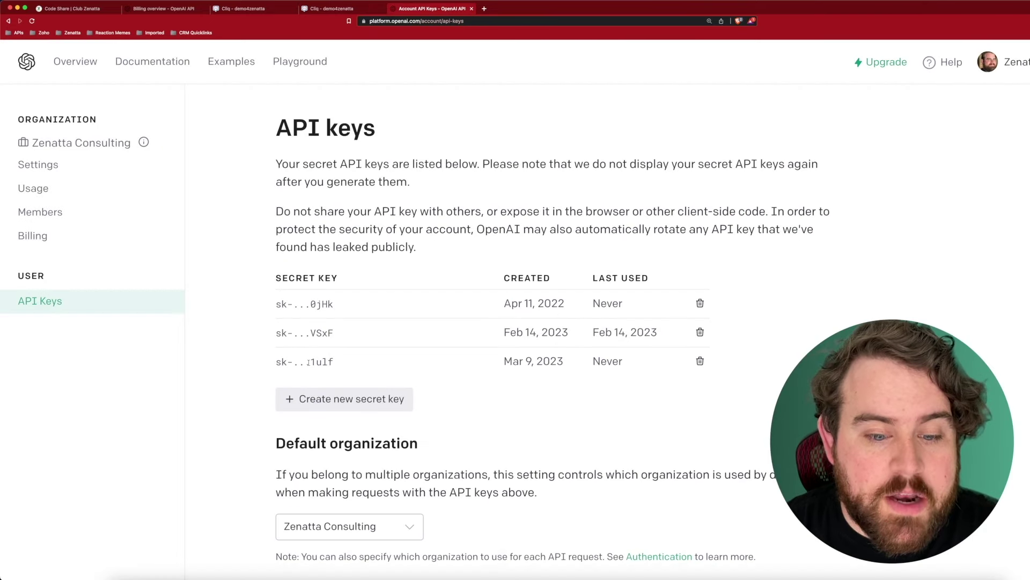
pyautogui.moveTo(309, 362); pyautogui.dragTo(346, 364)
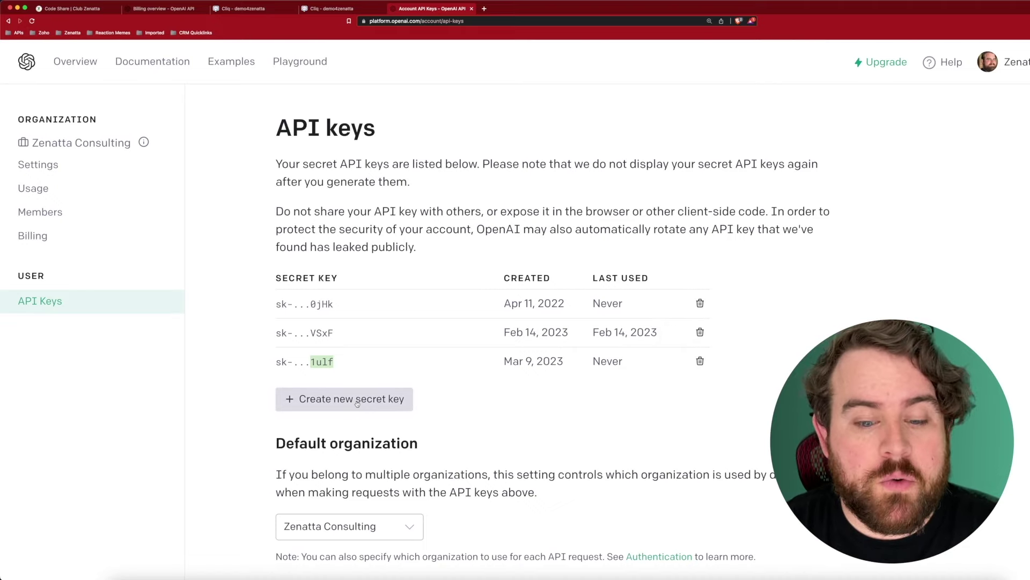
pyautogui.hotkey('ctrl', 'shift', 'Tab')
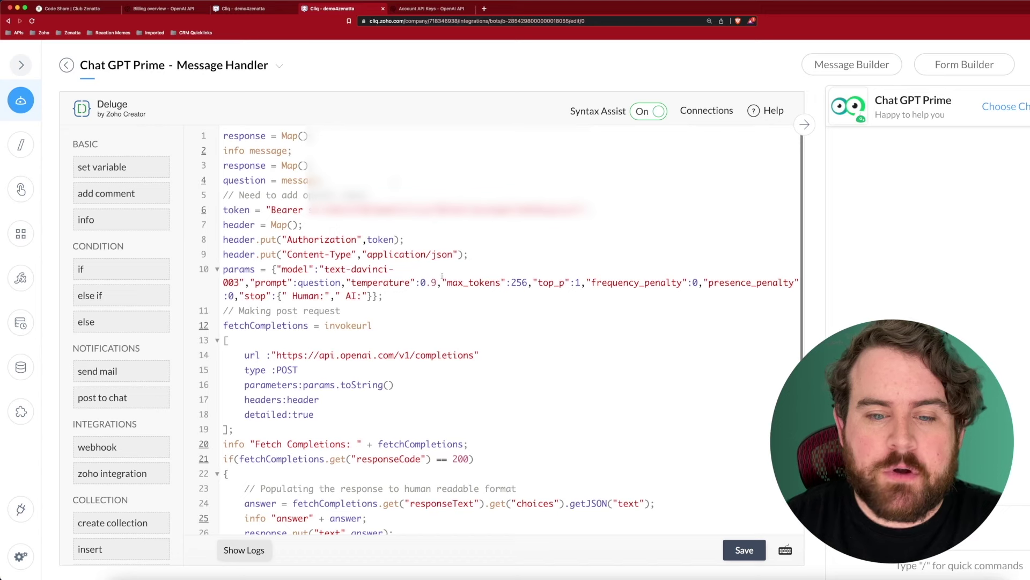
# Empty the bot name 'chatgptg' in the postToBot call, save the handler, and return to the handlers page.
pyautogui.scroll(-5, 453, 313)
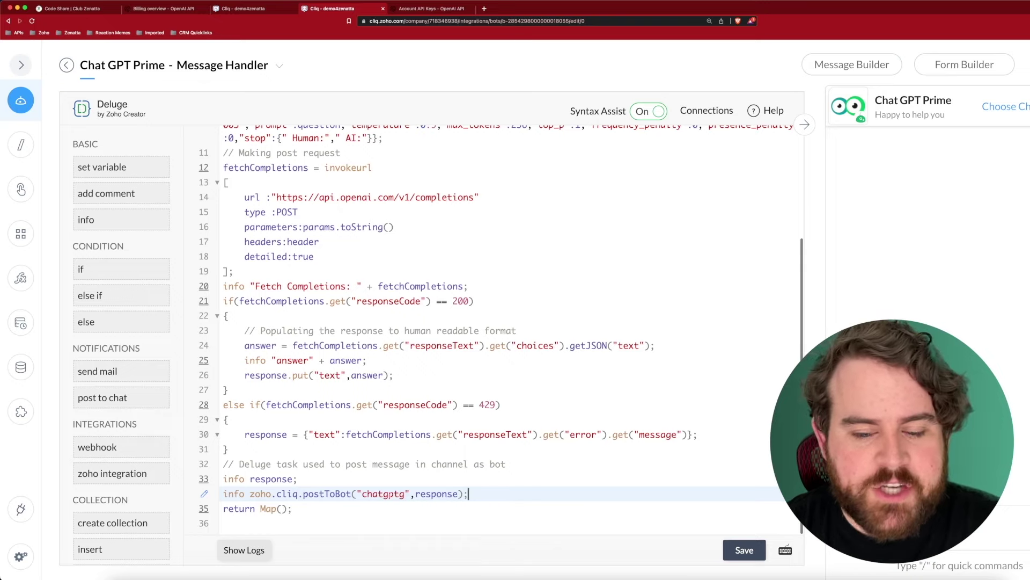
pyautogui.doubleClick(402, 494)
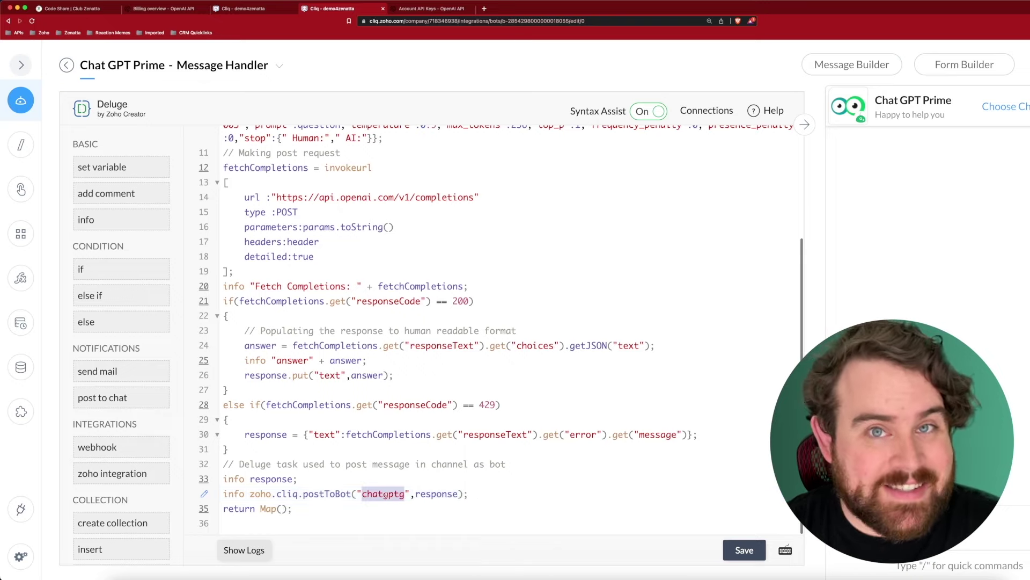
pyautogui.press('BackSpace')
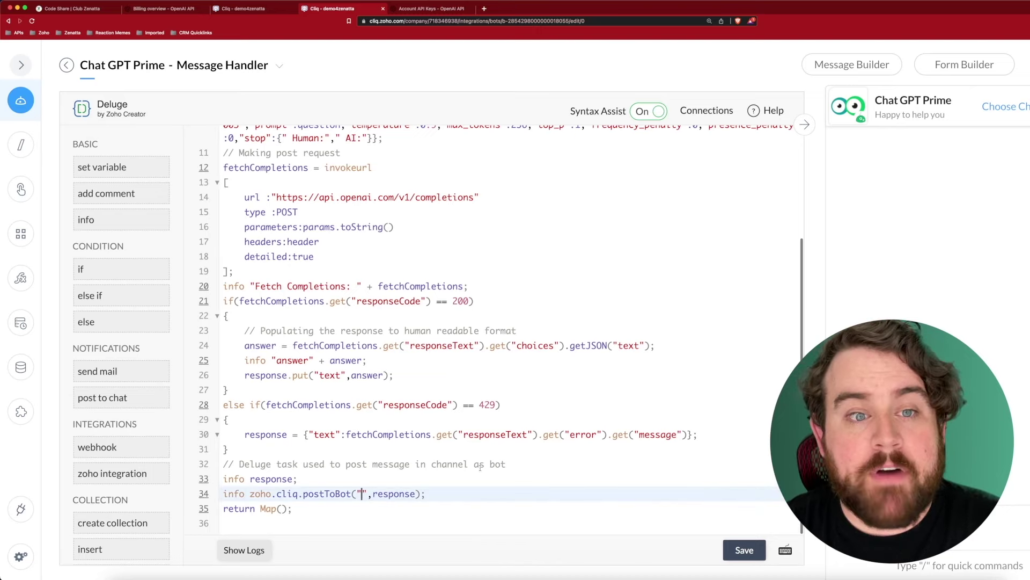
pyautogui.click(743, 548)
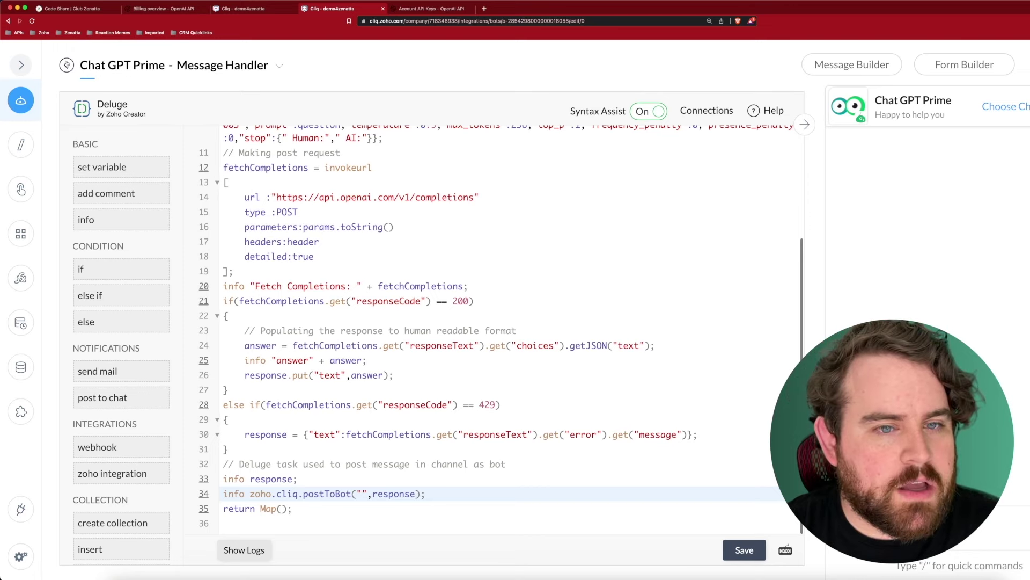
pyautogui.click(66, 65)
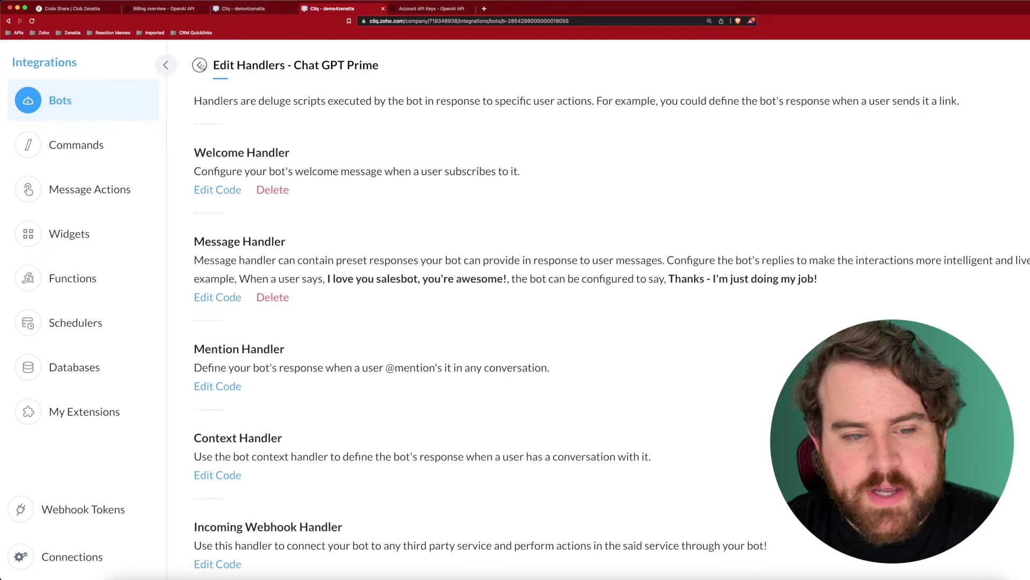
pyautogui.click(200, 65)
pyautogui.moveTo(283, 261)
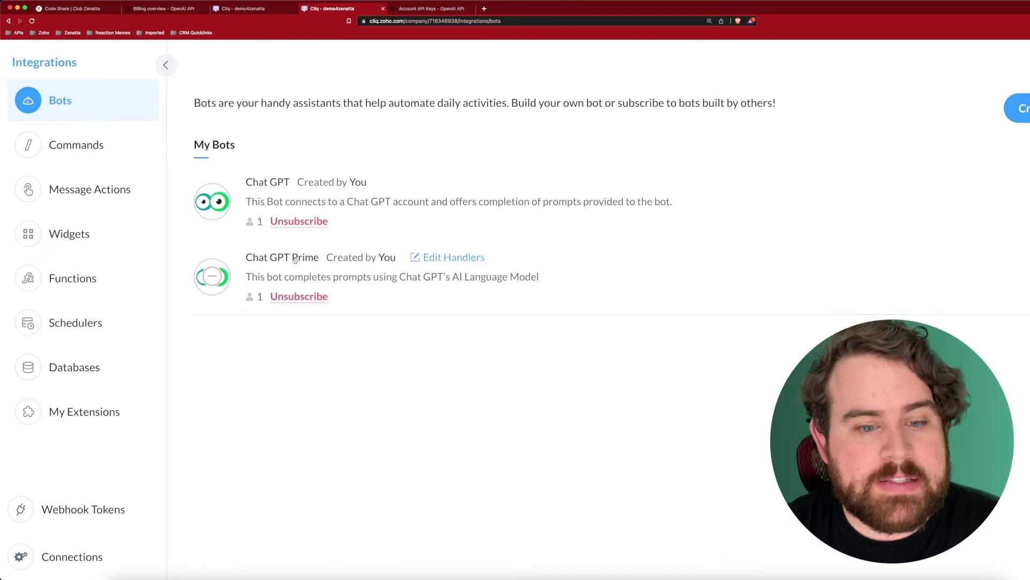
pyautogui.click(284, 260)
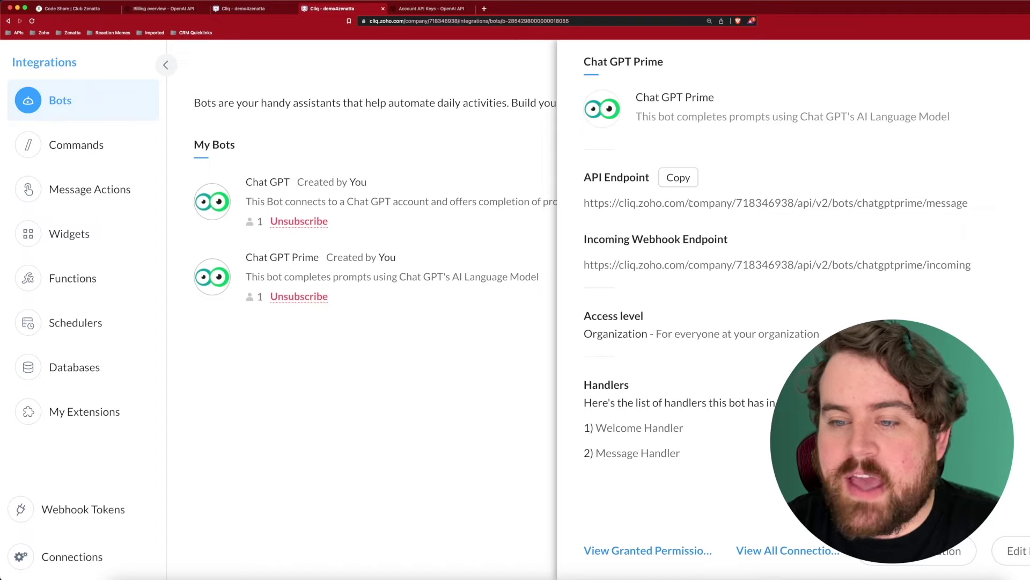
pyautogui.moveTo(702, 265)
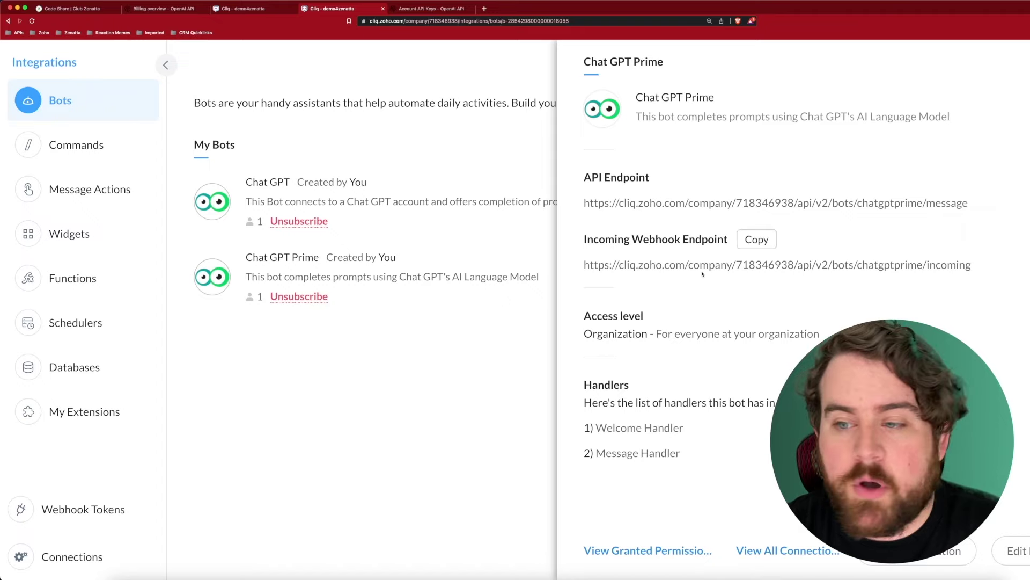
pyautogui.moveTo(875, 203)
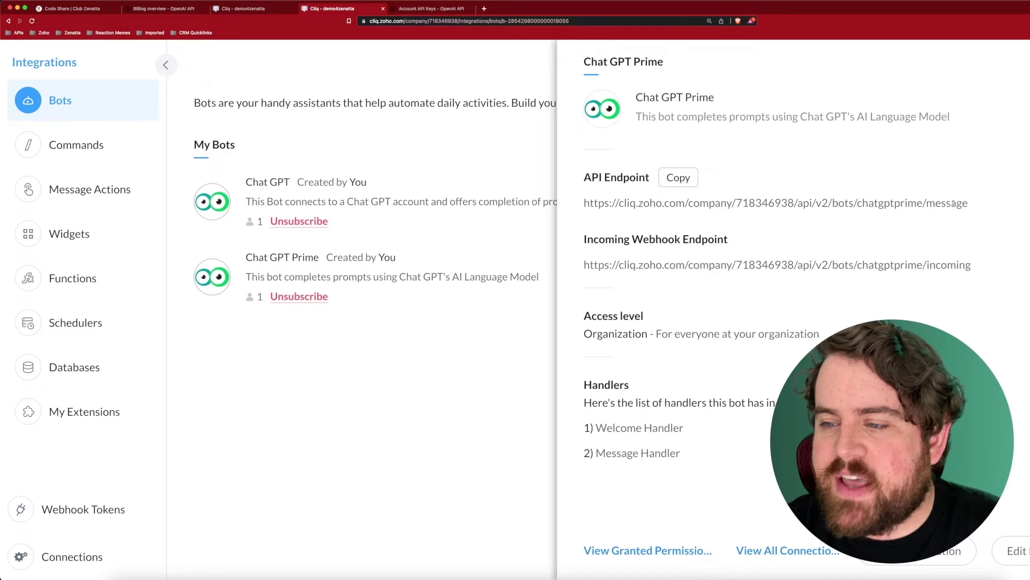
pyautogui.moveTo(861, 236)
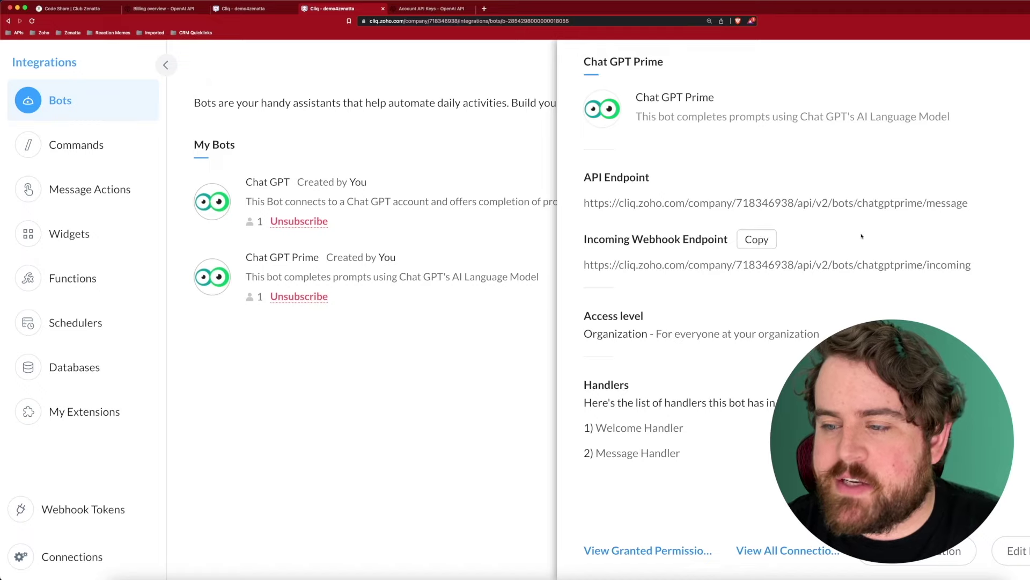
pyautogui.doubleClick(891, 204)
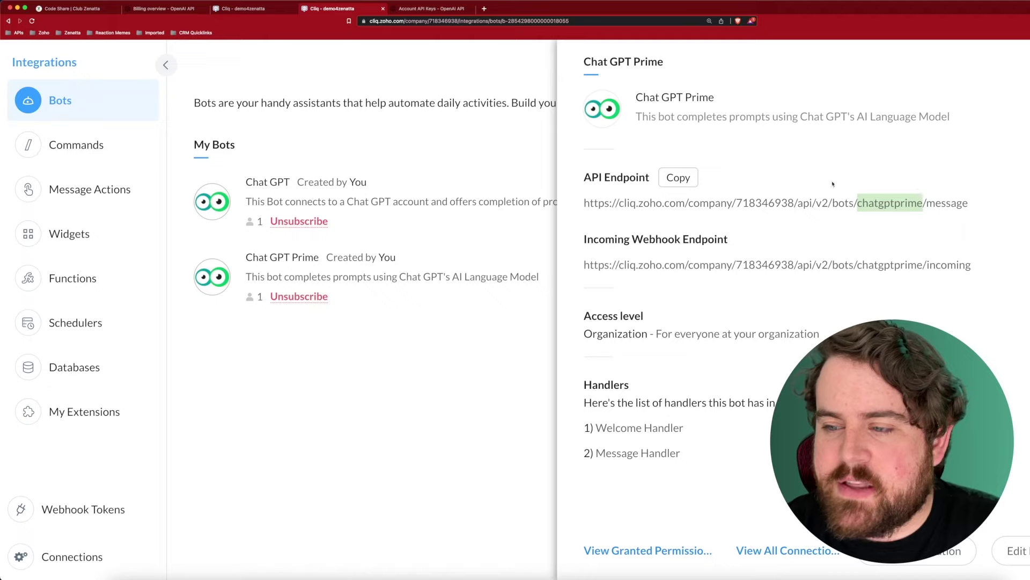
pyautogui.moveTo(854, 196)
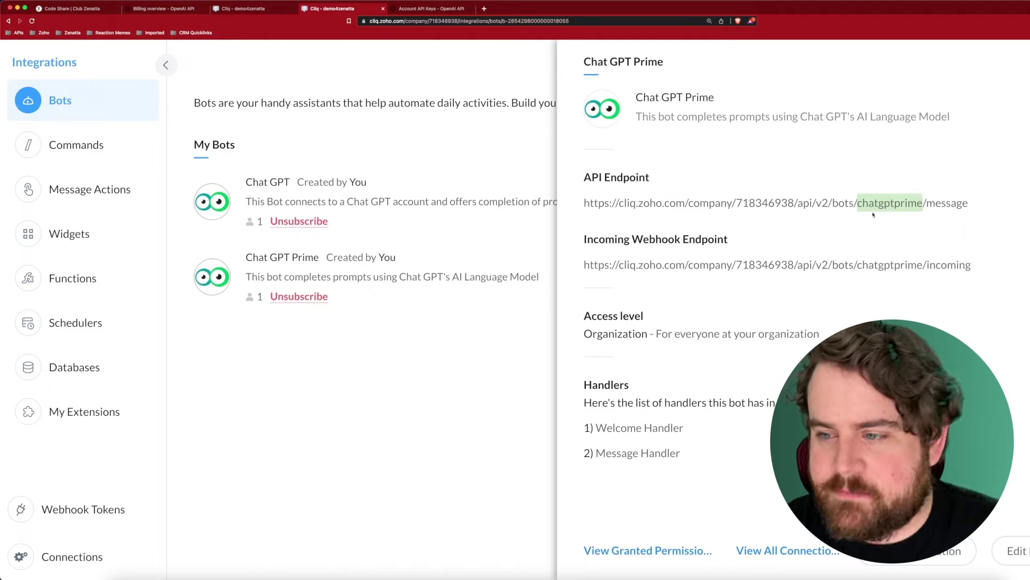
pyautogui.click(928, 550)
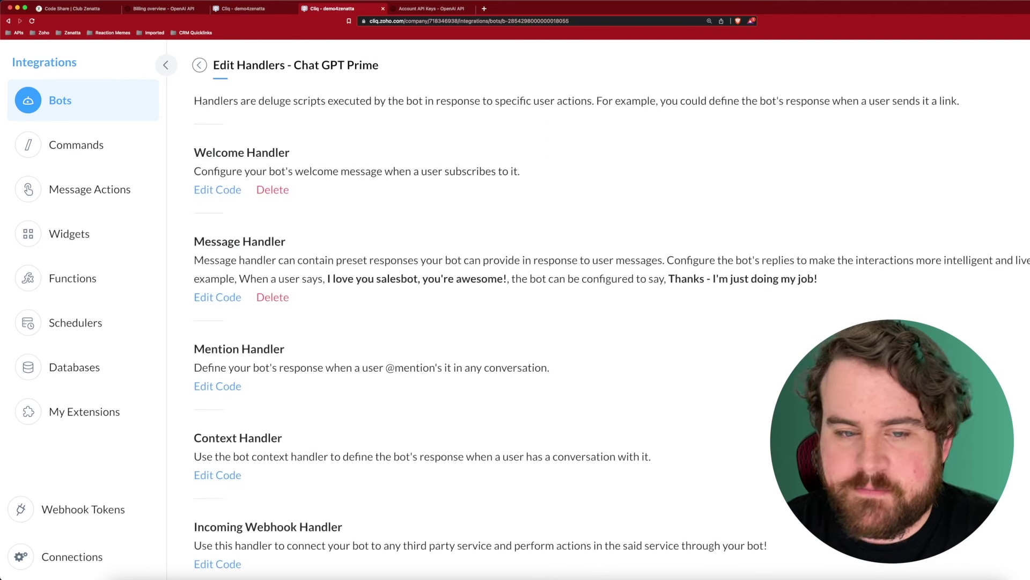
# Save the message handler with chatgptprime as the postToBot bot name and return to the bots list.
pyautogui.click(230, 299)
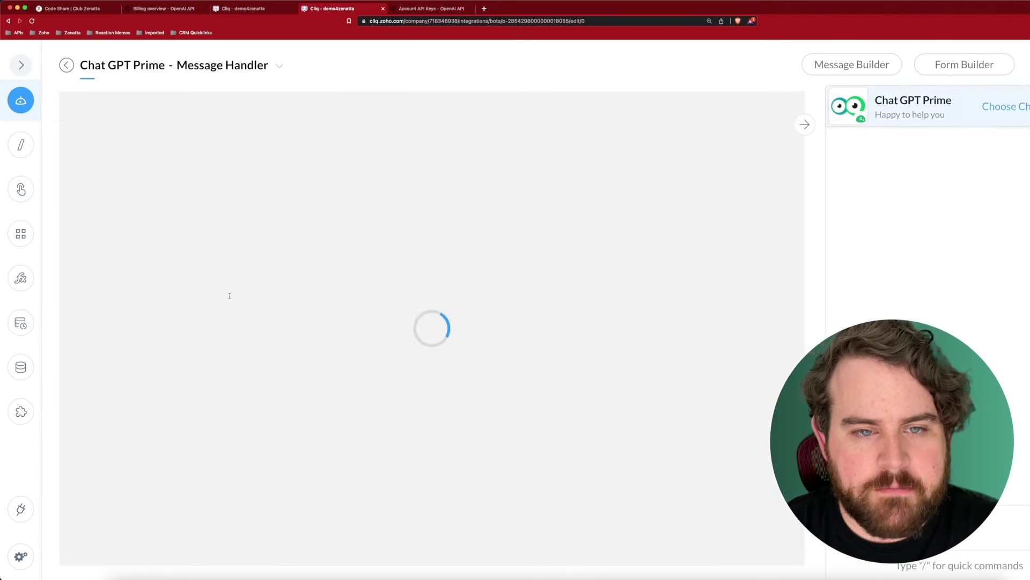
pyautogui.press('super+s')
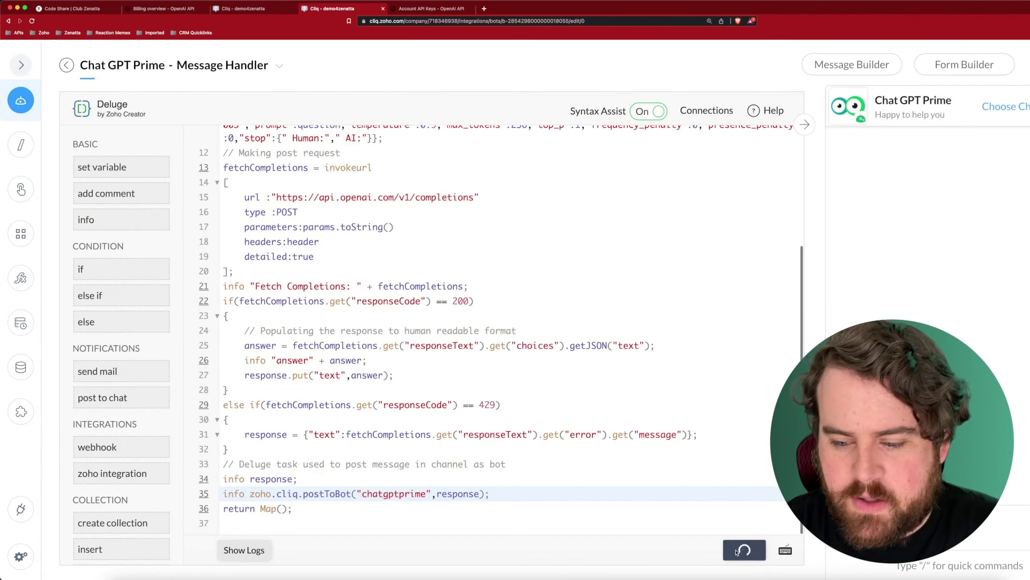
pyautogui.click(66, 65)
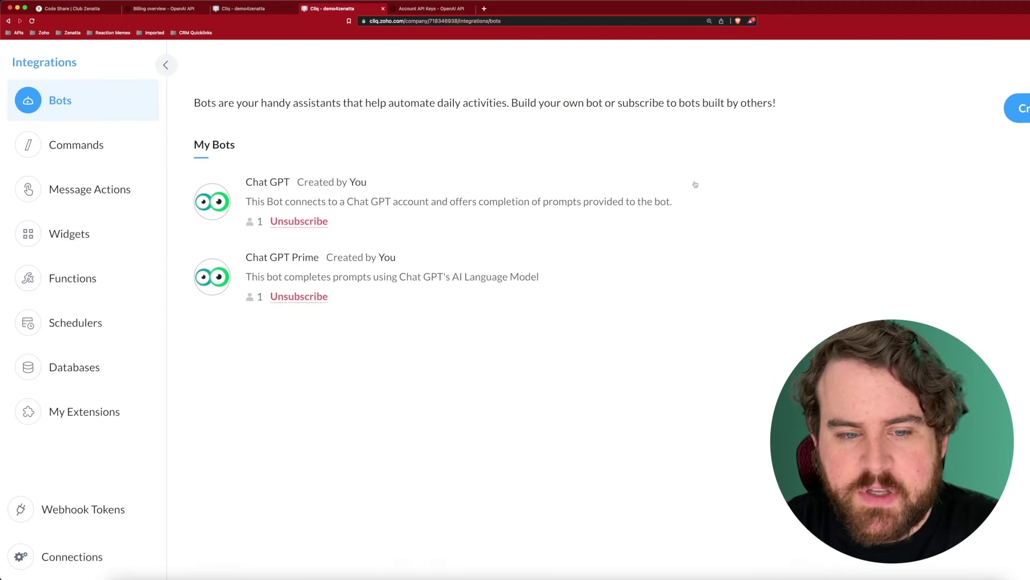
pyautogui.moveTo(305, 272)
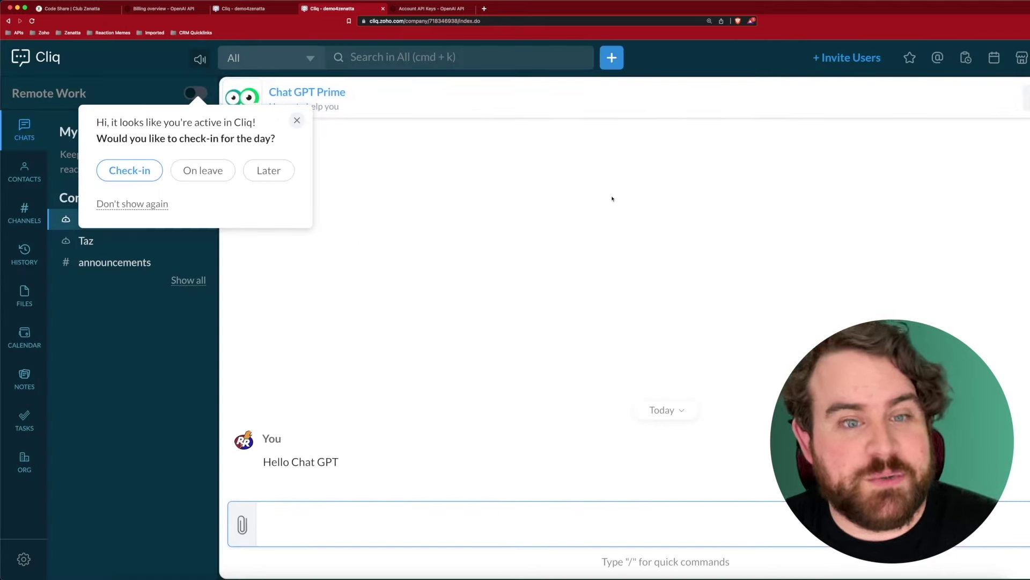
# Dismiss the check-in prompt and send 'Hello Chat GPT Prime Bot' to the bot.
pyautogui.click(297, 120)
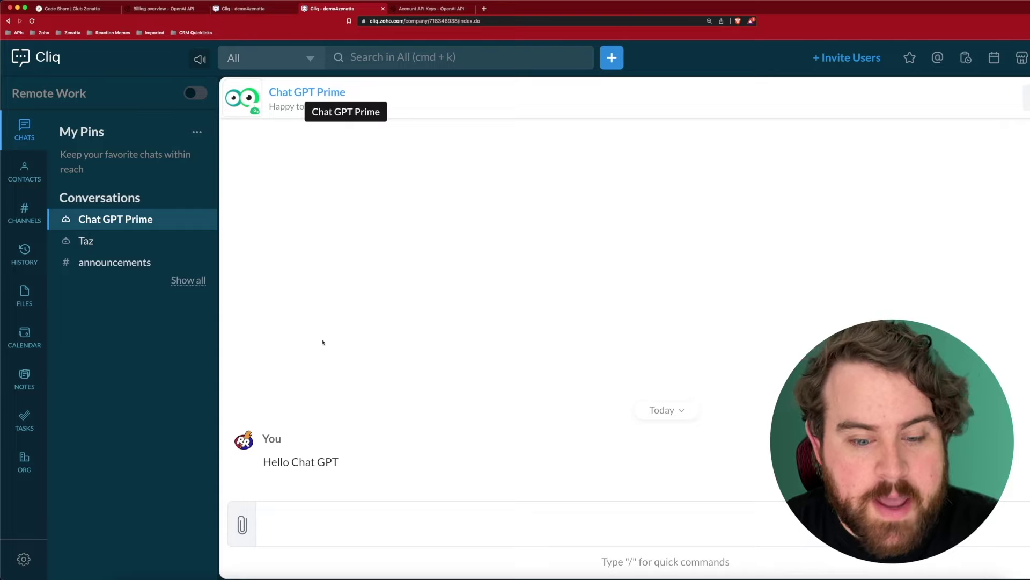
pyautogui.click(312, 516)
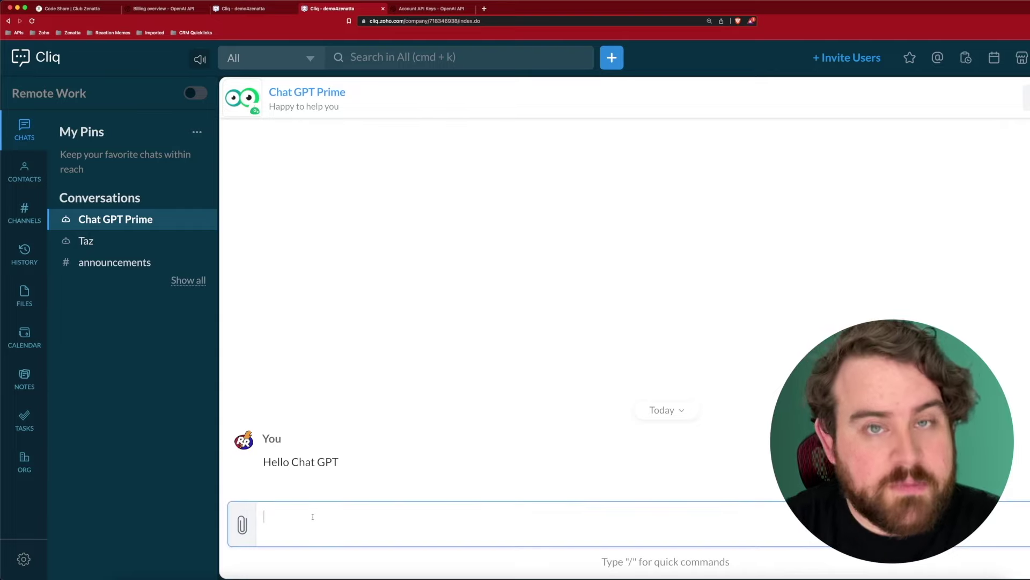
pyautogui.write('Hello Chat ')
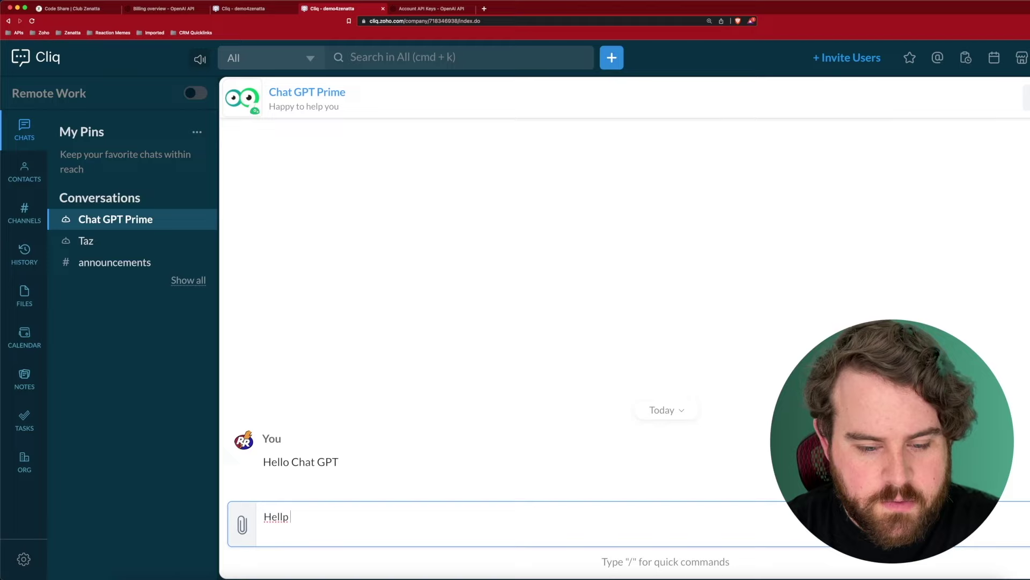
pyautogui.write('GPT Prime')
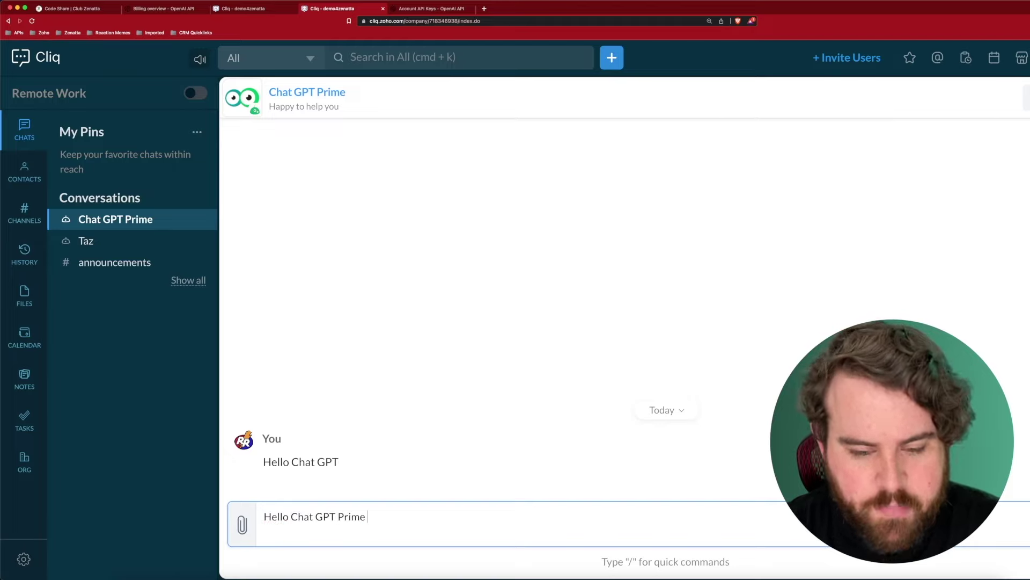
pyautogui.write('Bot')
pyautogui.press('Return')
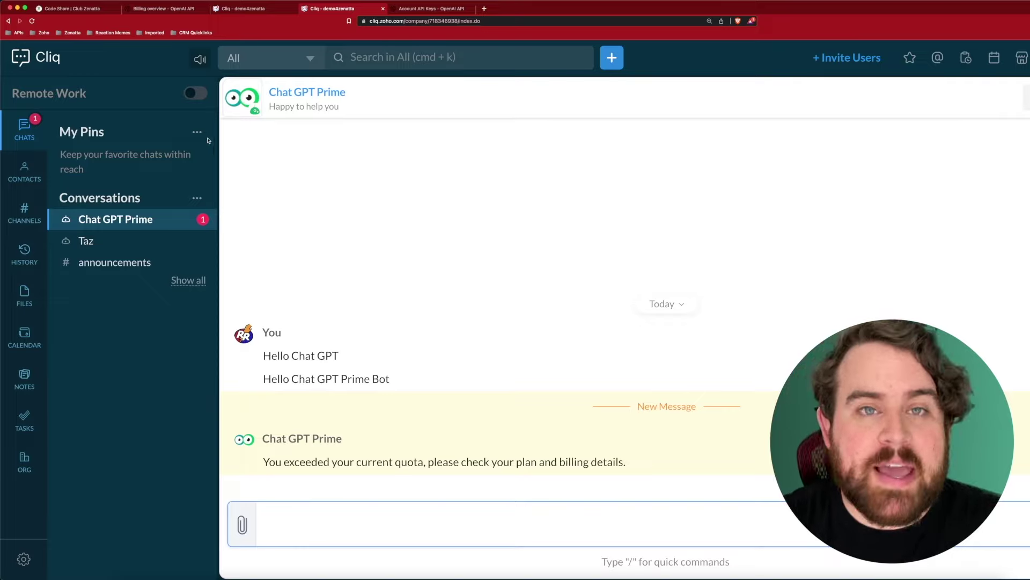
pyautogui.click(168, 8)
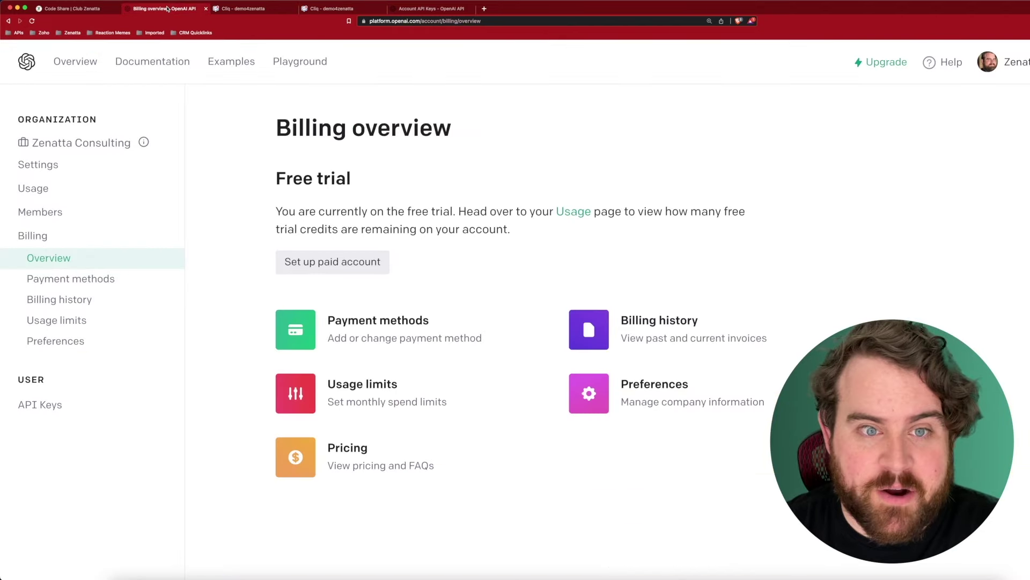
pyautogui.click(326, 9)
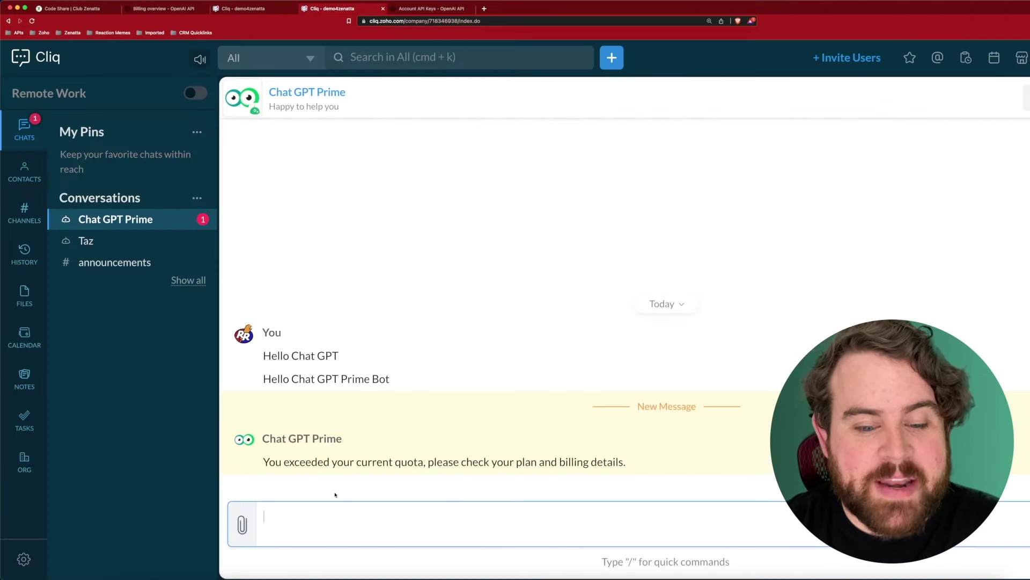